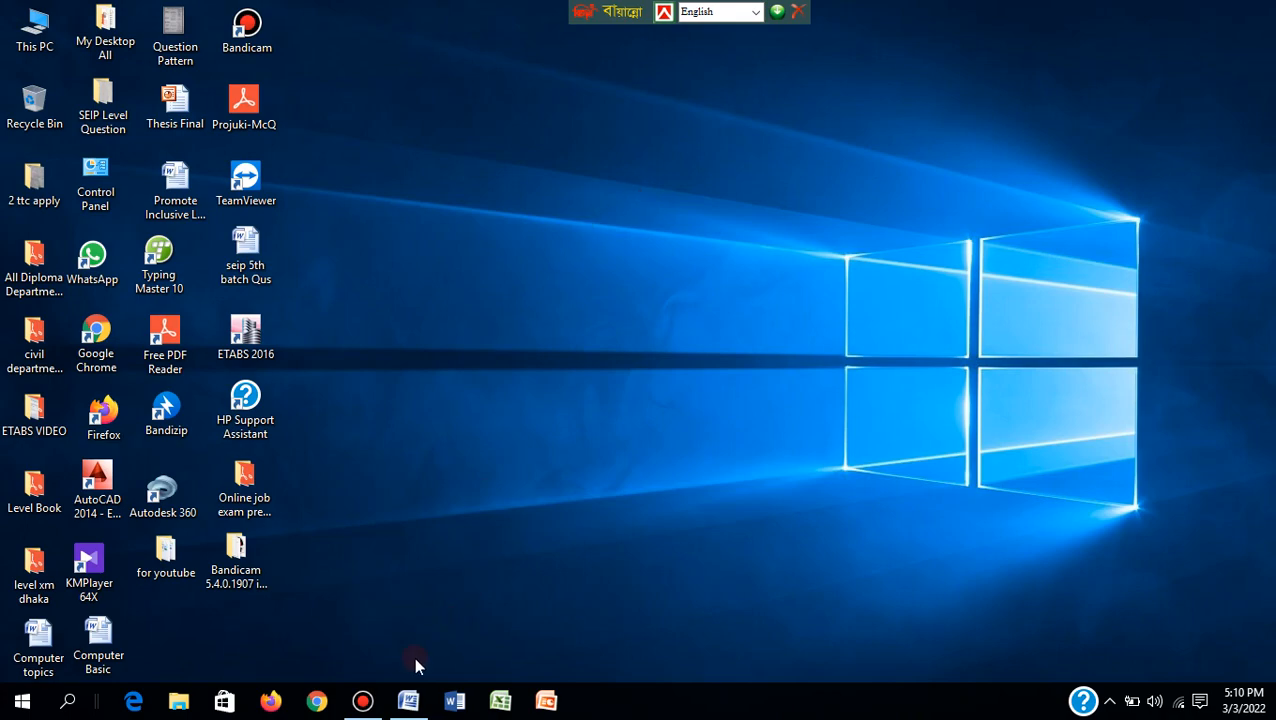
Step: Review the lesson topics in the open 2nd Class Word document and minimize its window
{"action": "left_click", "coordinate": [408, 700]}
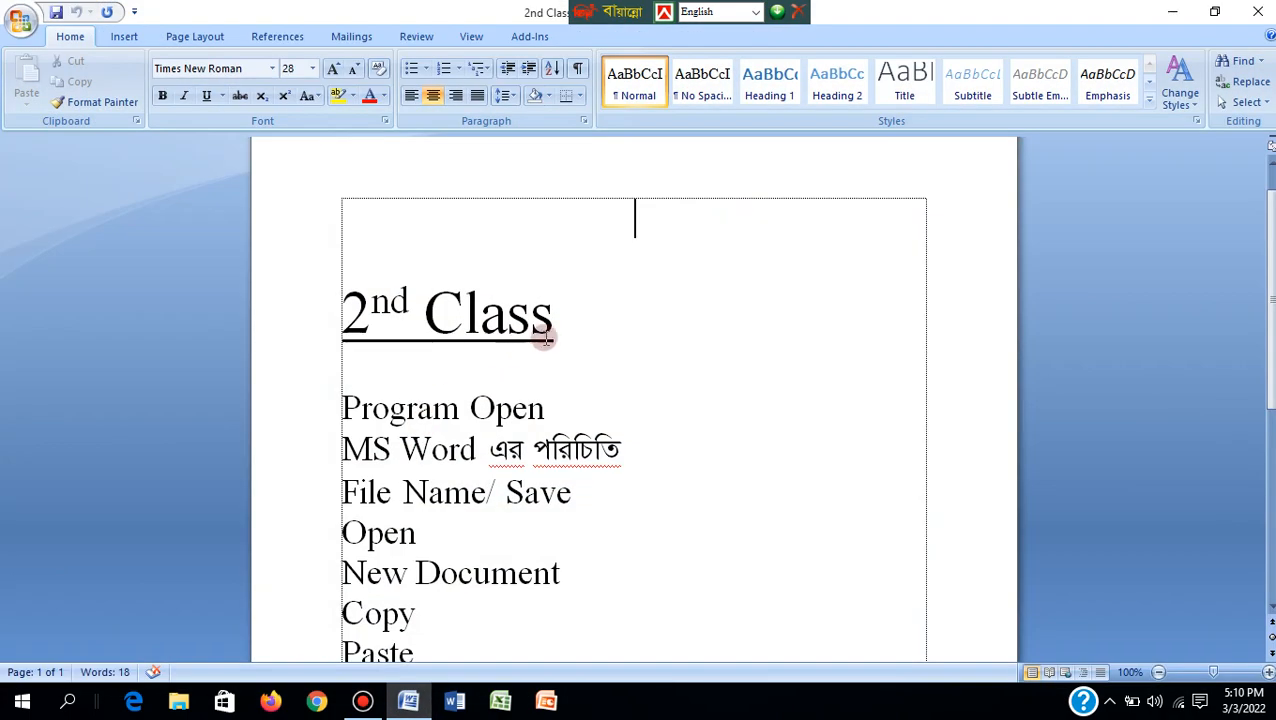
{"action": "scroll", "coordinate": [490, 400], "scroll_direction": "down", "scroll_amount": 2}
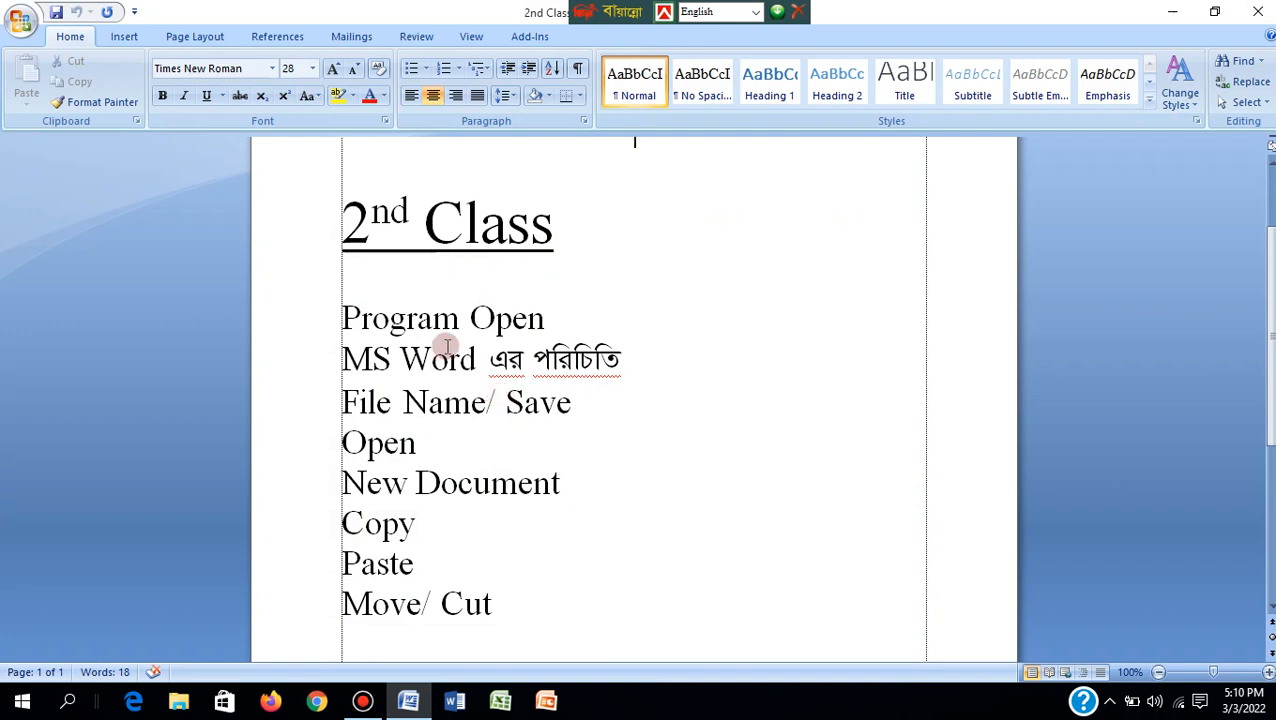
{"action": "left_click", "coordinate": [1176, 14]}
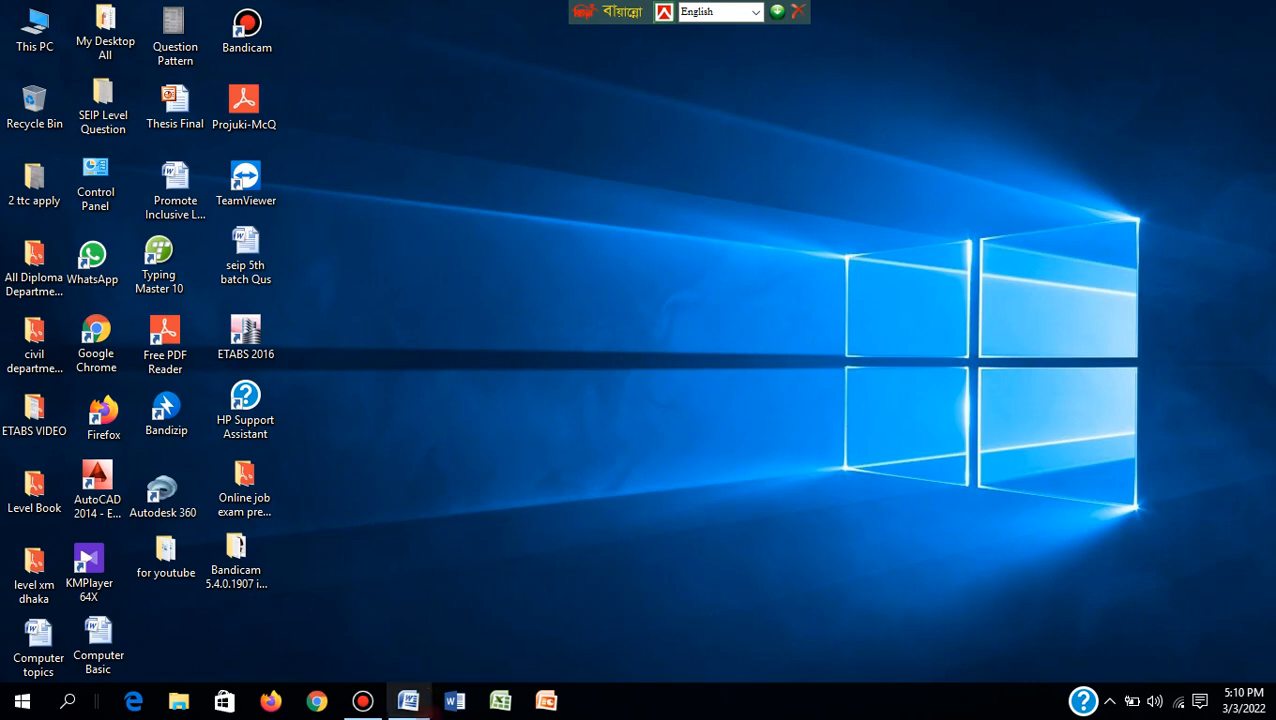
Step: Search Windows for "word" to find the installed Word programs, and dismiss the results
{"action": "mouse_move", "coordinate": [422, 707]}
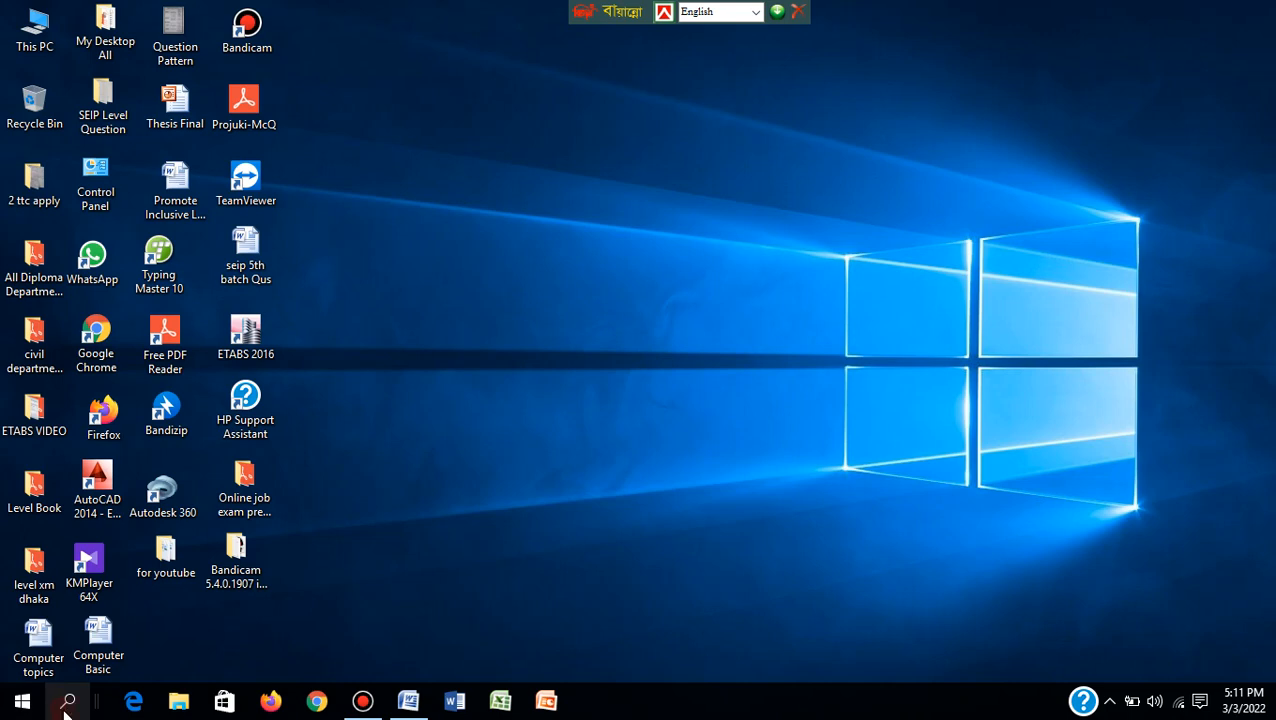
{"action": "left_click", "coordinate": [66, 708]}
{"action": "type", "text": "word"}
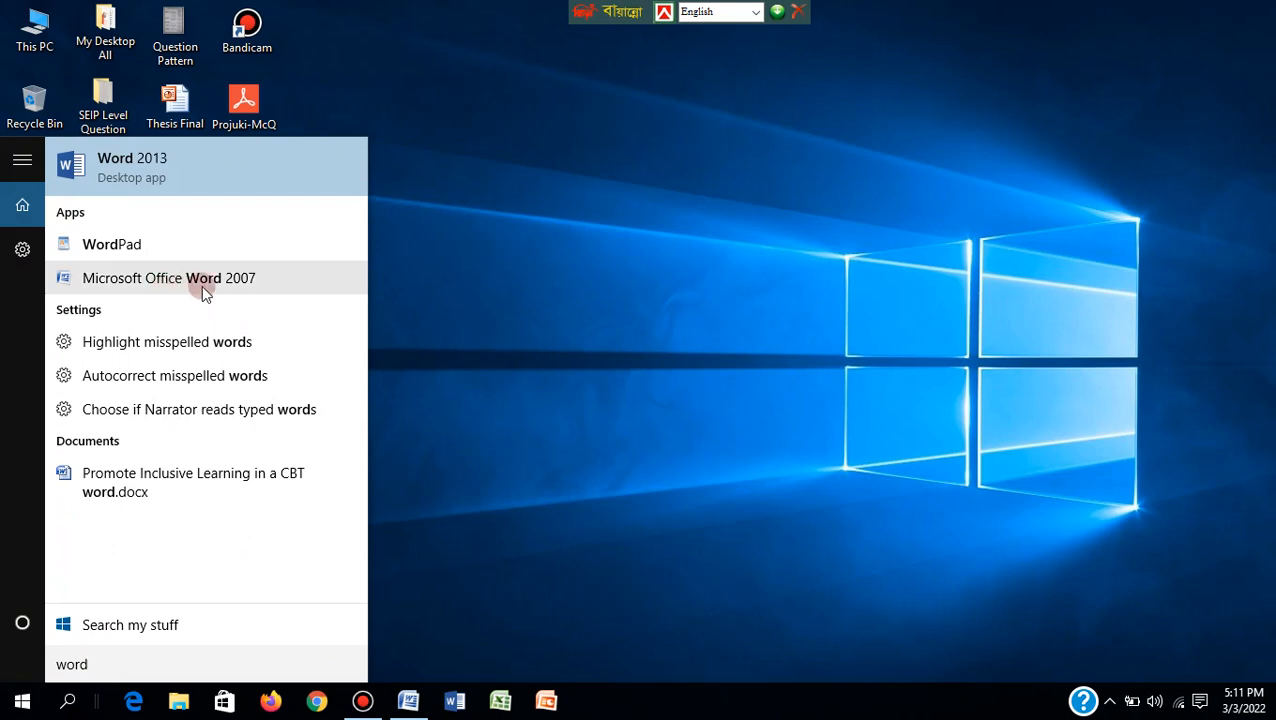
{"action": "left_click", "coordinate": [638, 276]}
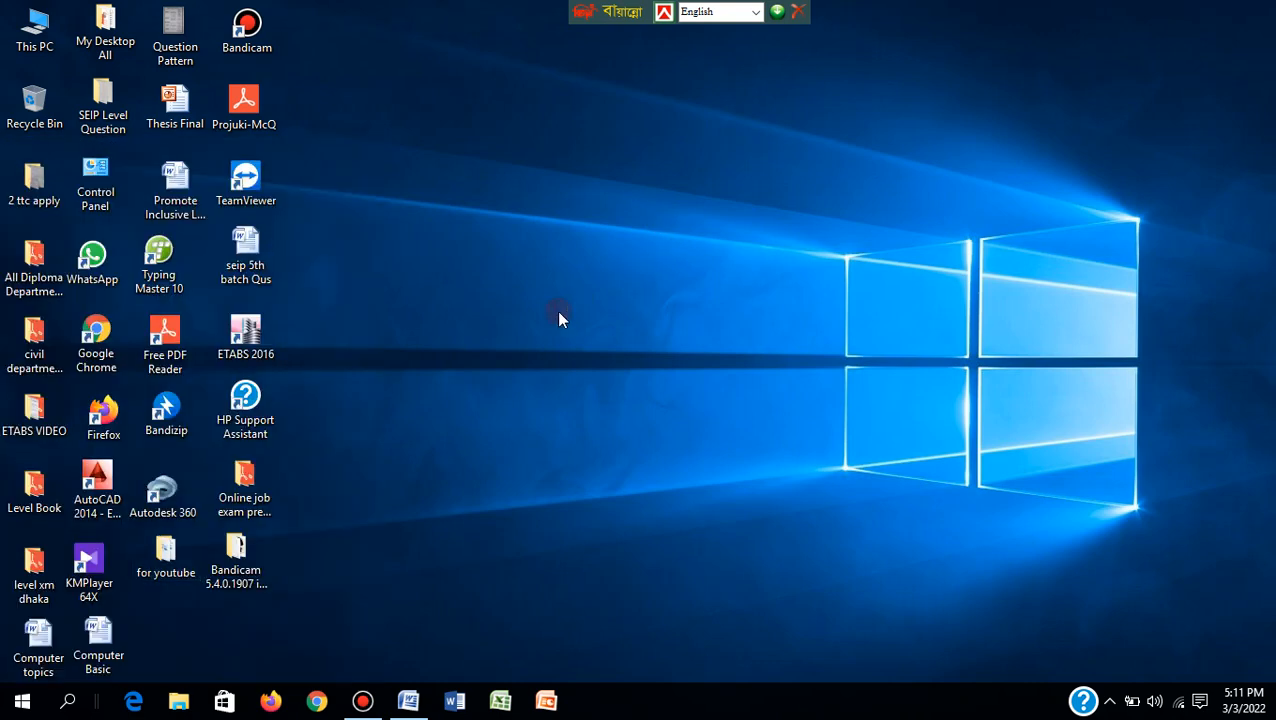
Step: Launch Microsoft Office Word 2007 with a blank document, maximize its window and minimize it to the desktop
{"action": "left_click", "coordinate": [28, 704]}
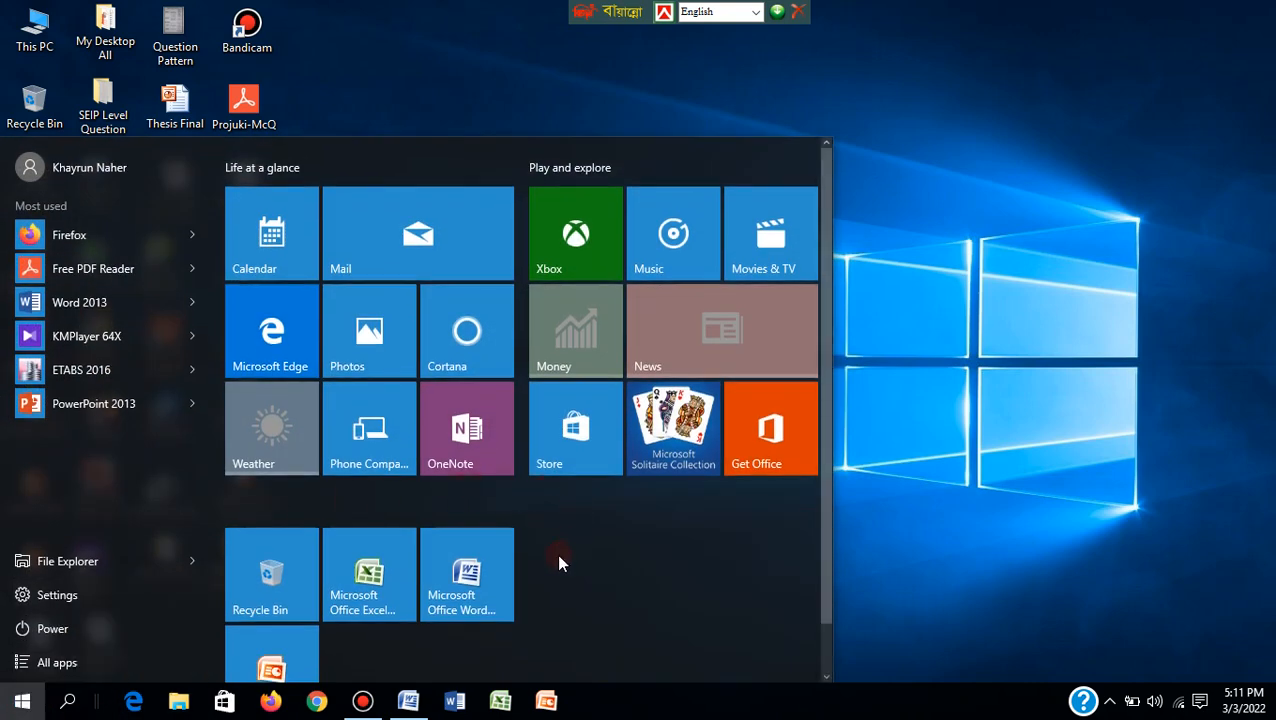
{"action": "left_click", "coordinate": [483, 572]}
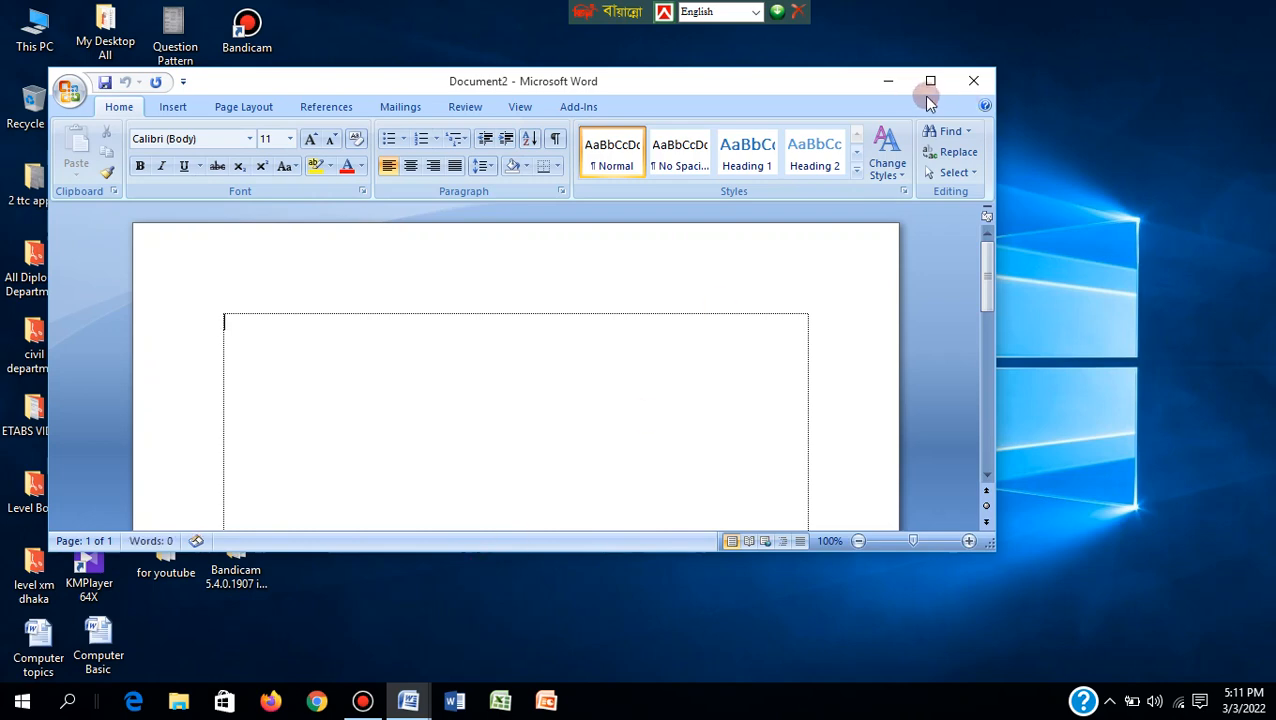
{"action": "left_click", "coordinate": [930, 84]}
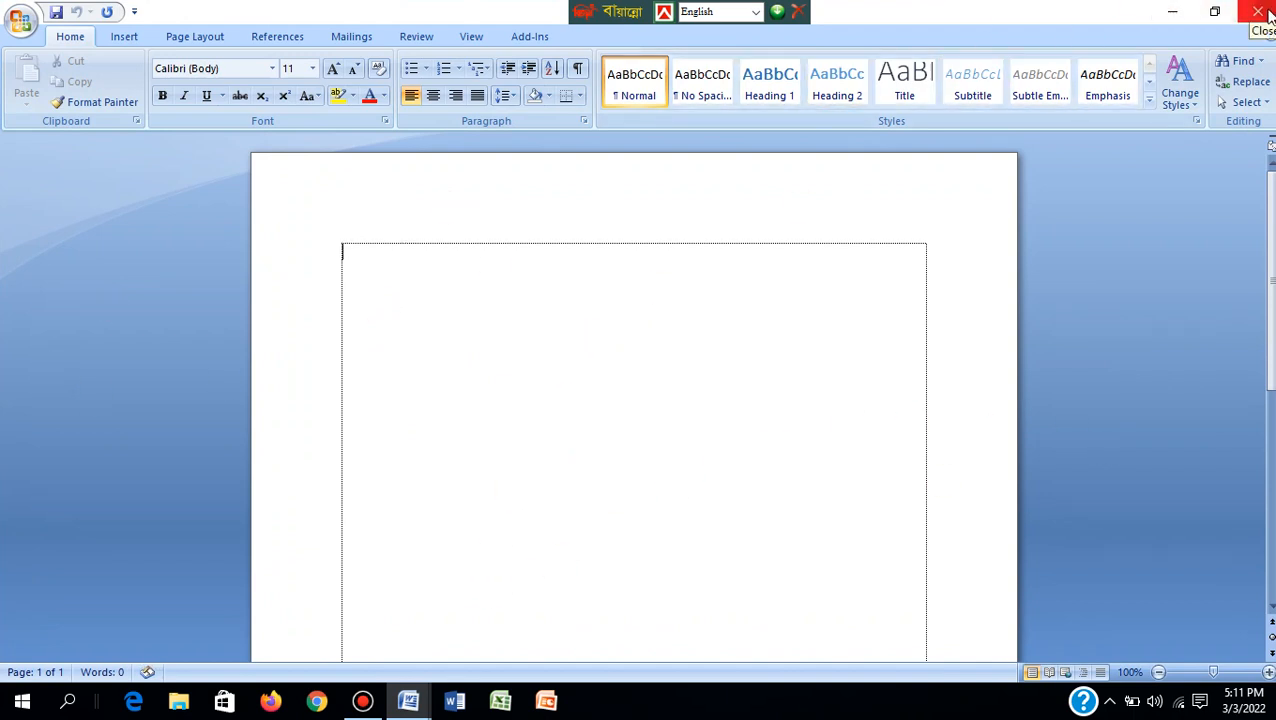
{"action": "left_click", "coordinate": [1174, 12]}
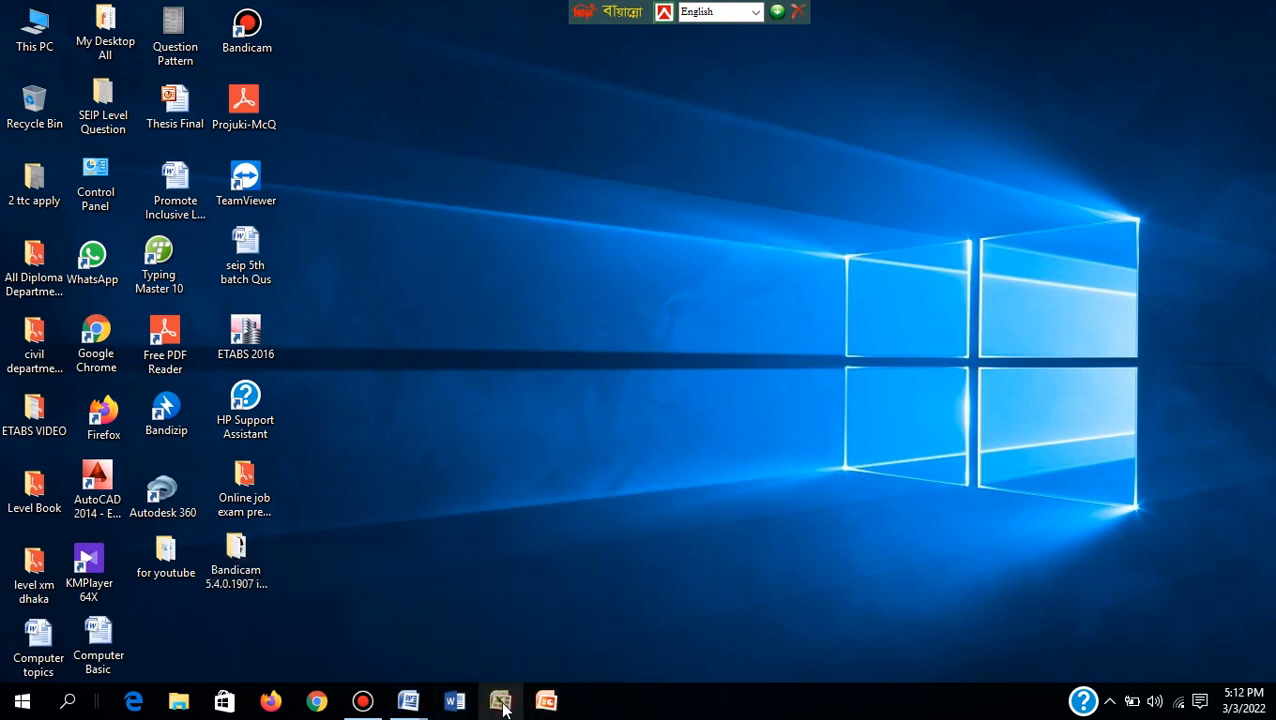
Step: Find Microsoft Office Word 2007 by searching Windows for "word" and examine its Start and taskbar pinning options without changing them
{"action": "mouse_move", "coordinate": [450, 706]}
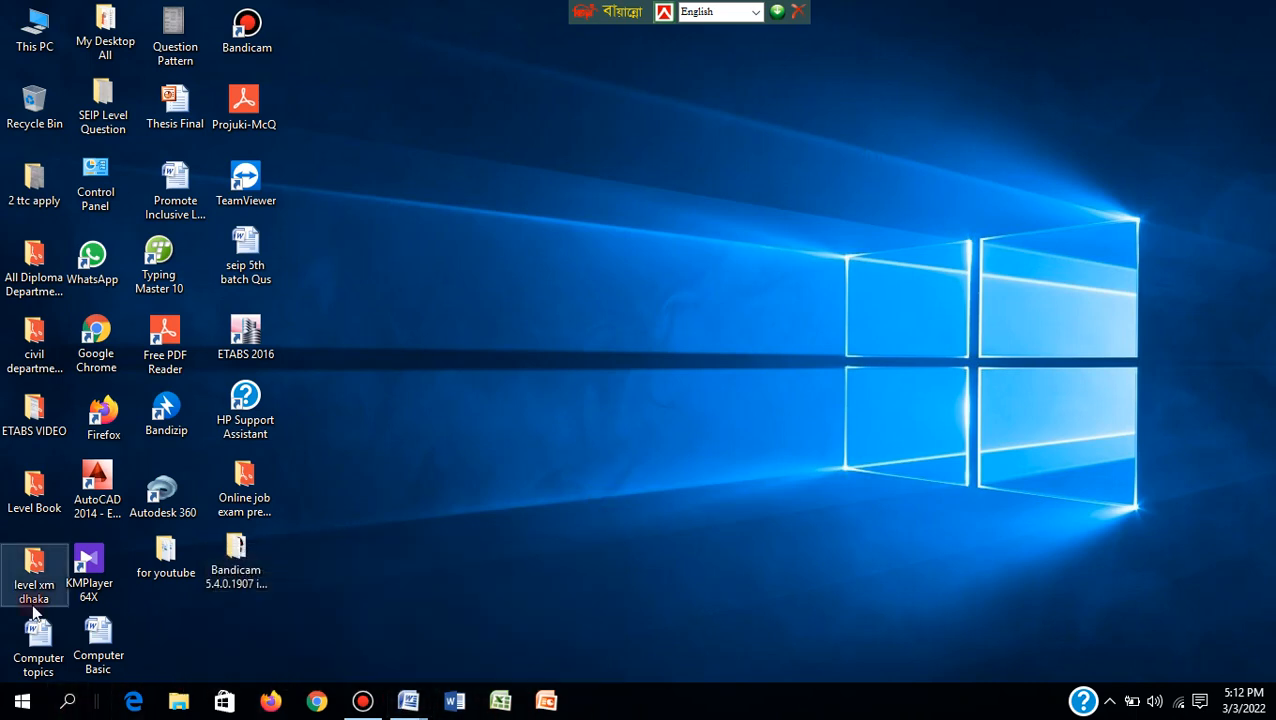
{"action": "left_click", "coordinate": [22, 702]}
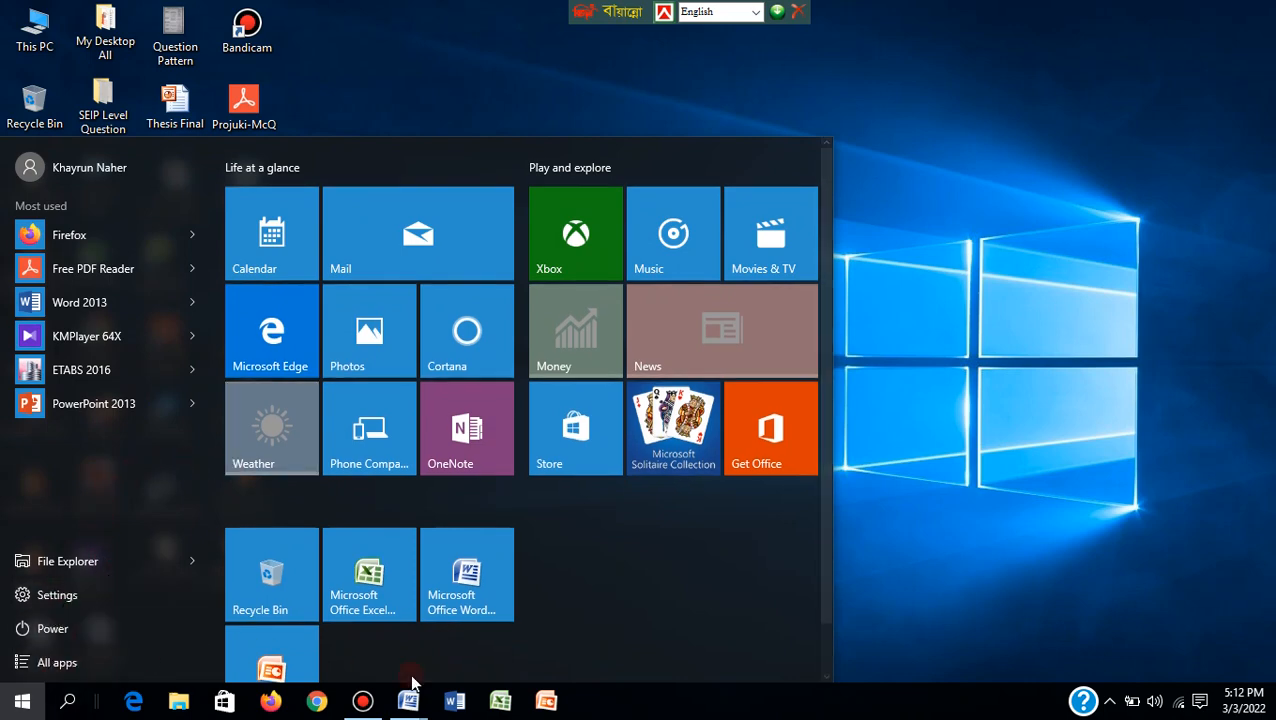
{"action": "left_click", "coordinate": [66, 704]}
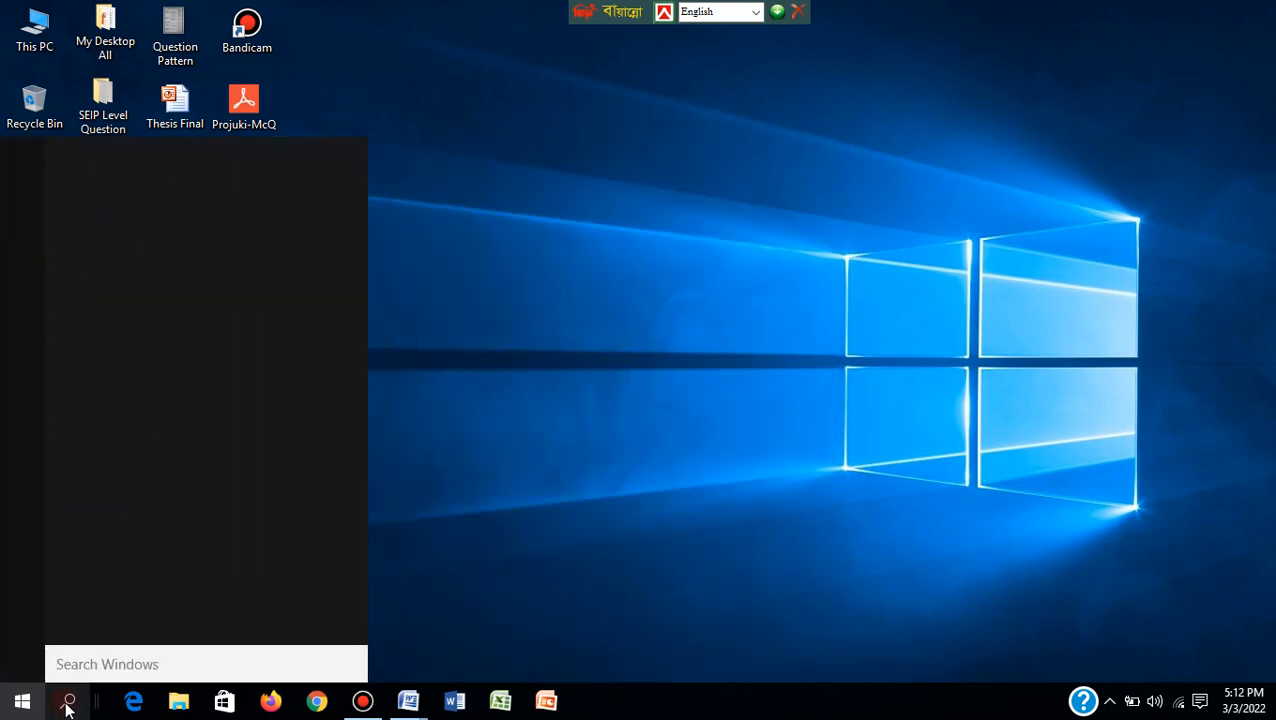
{"action": "type", "text": "word"}
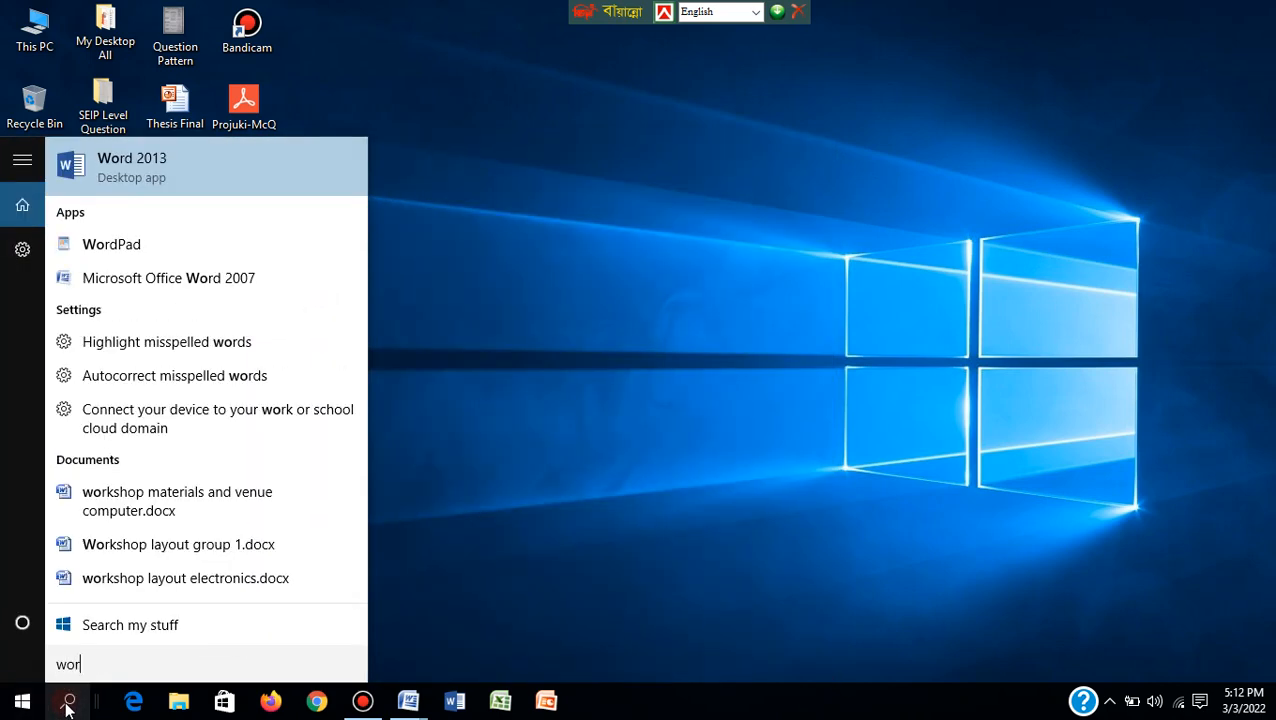
{"action": "right_click", "coordinate": [160, 285]}
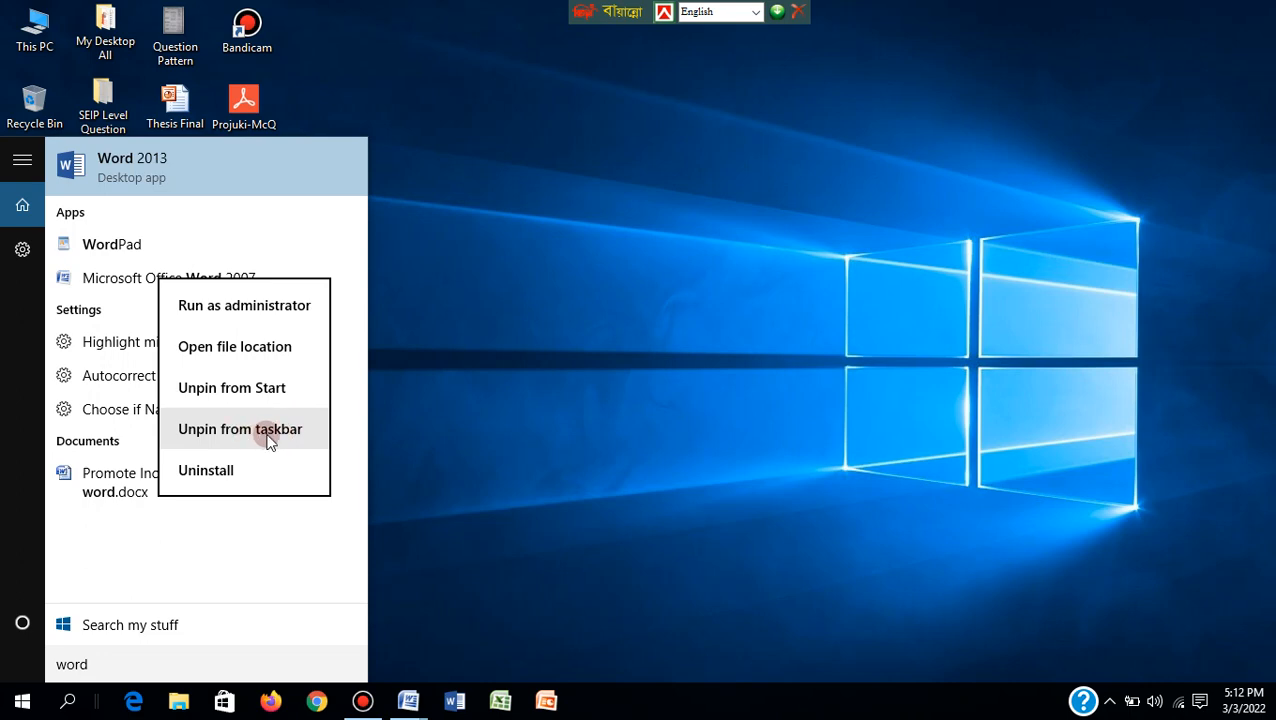
{"action": "left_click", "coordinate": [605, 281]}
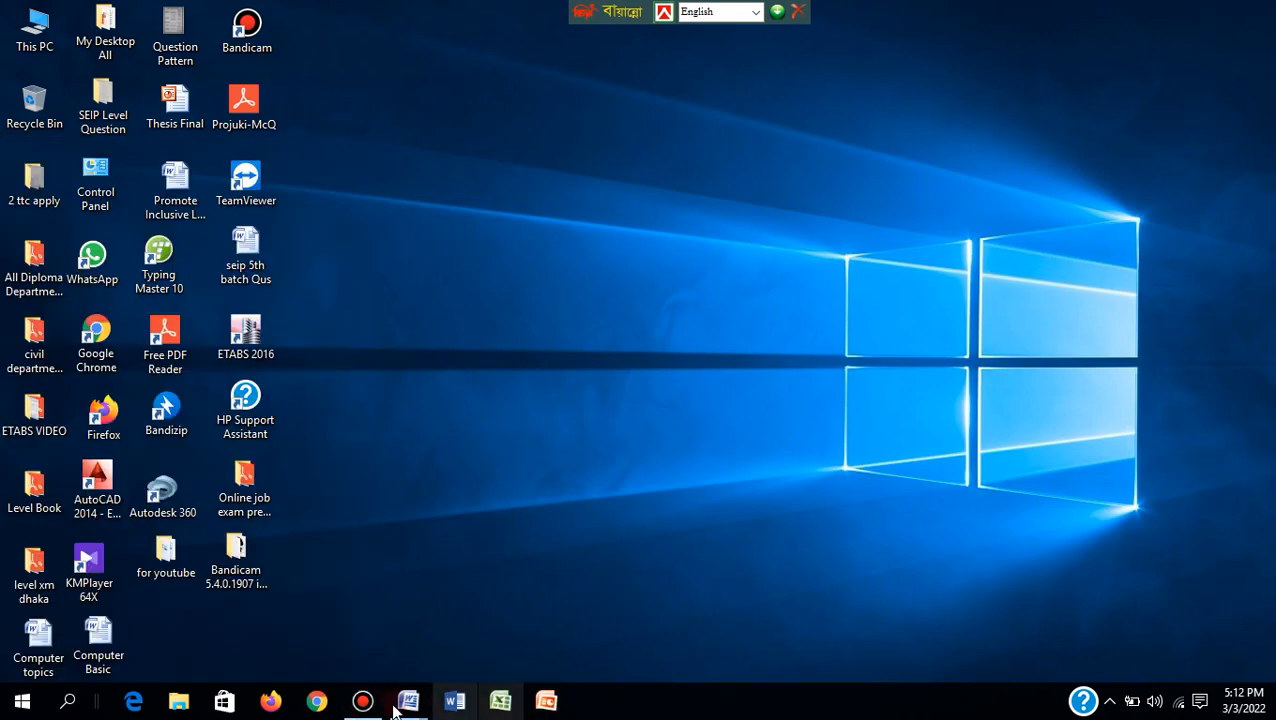
{"action": "left_click", "coordinate": [24, 698]}
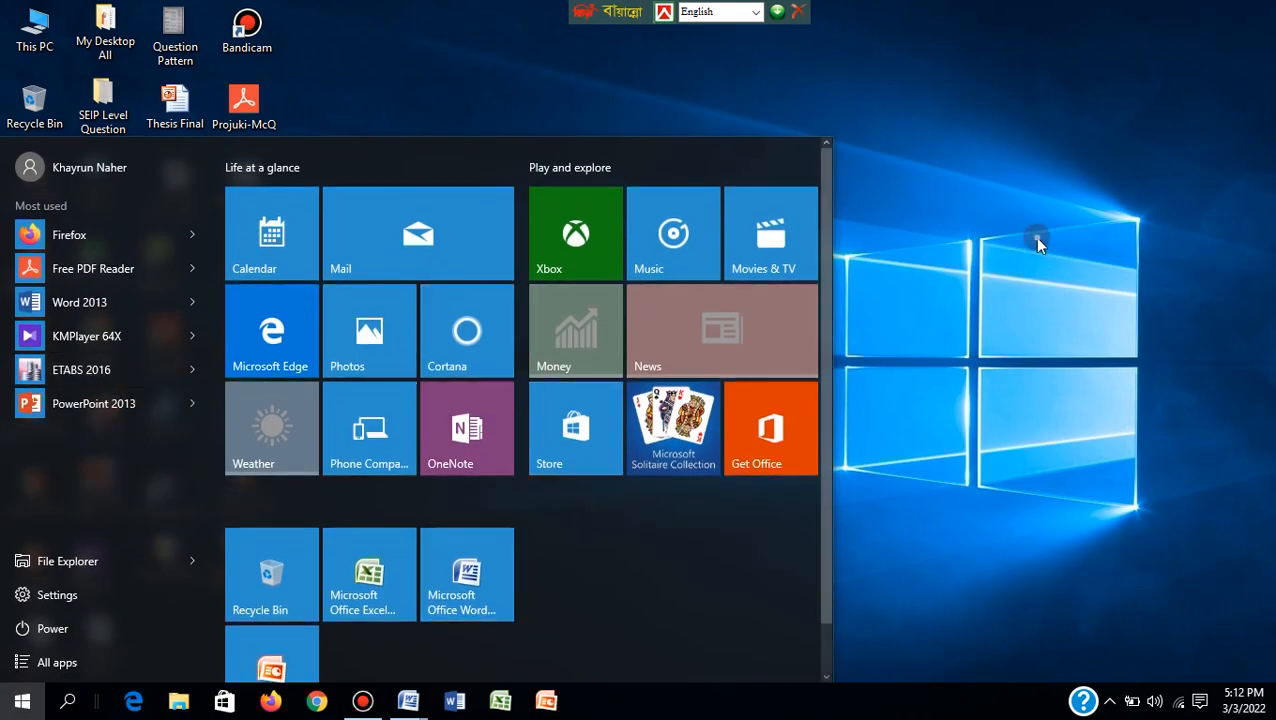
{"action": "left_click", "coordinate": [763, 250]}
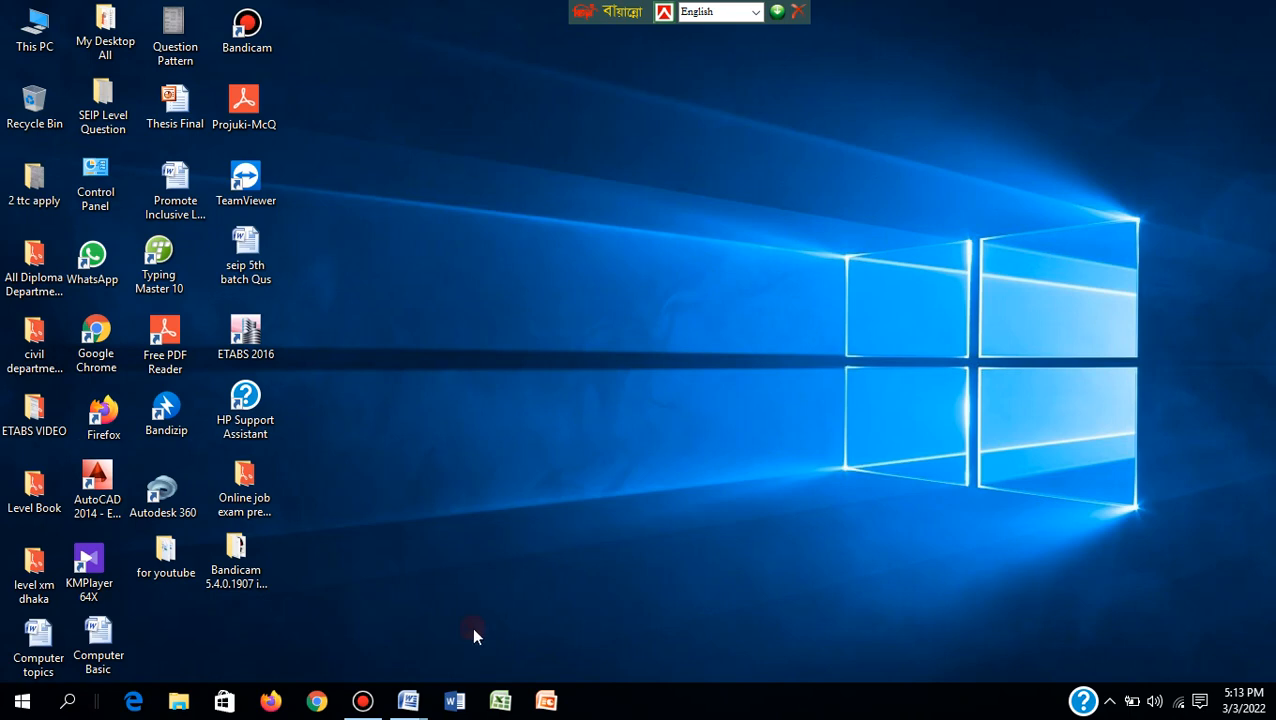
Step: Close the blank Document2 and bring back the 2nd Class document, moving the floating language bar off its title
{"action": "mouse_move", "coordinate": [408, 705]}
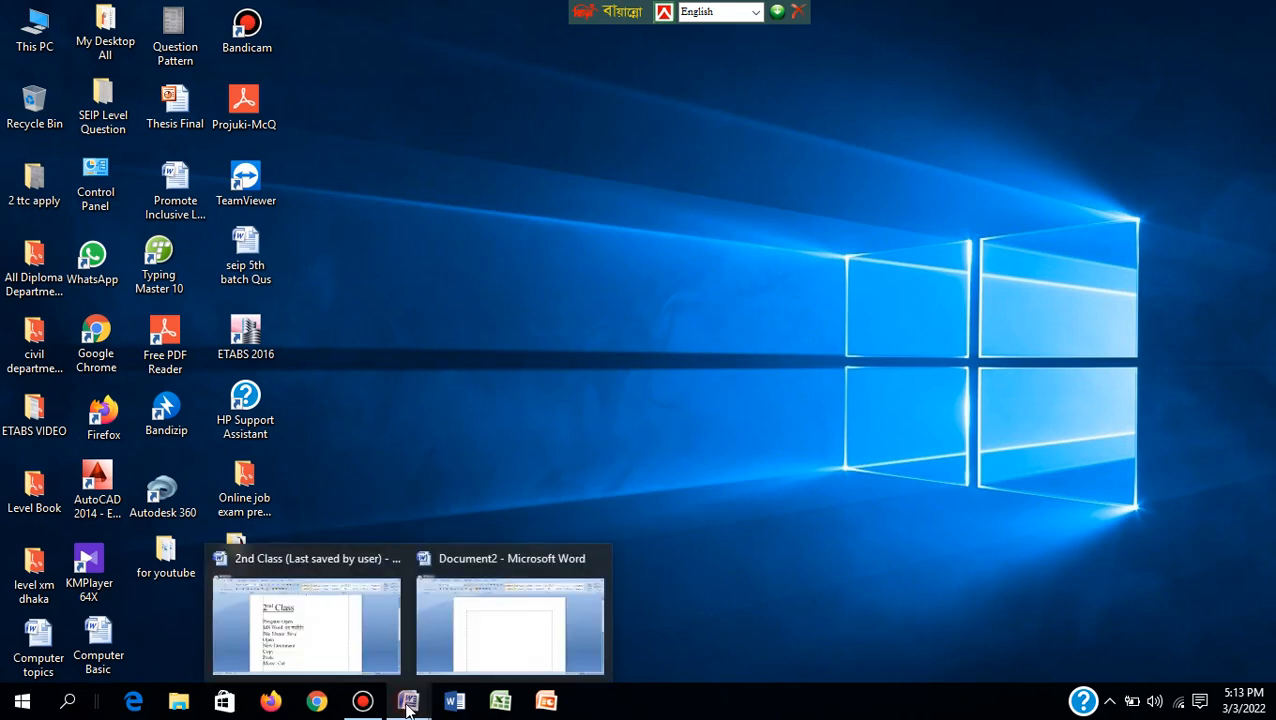
{"action": "left_click", "coordinate": [468, 650]}
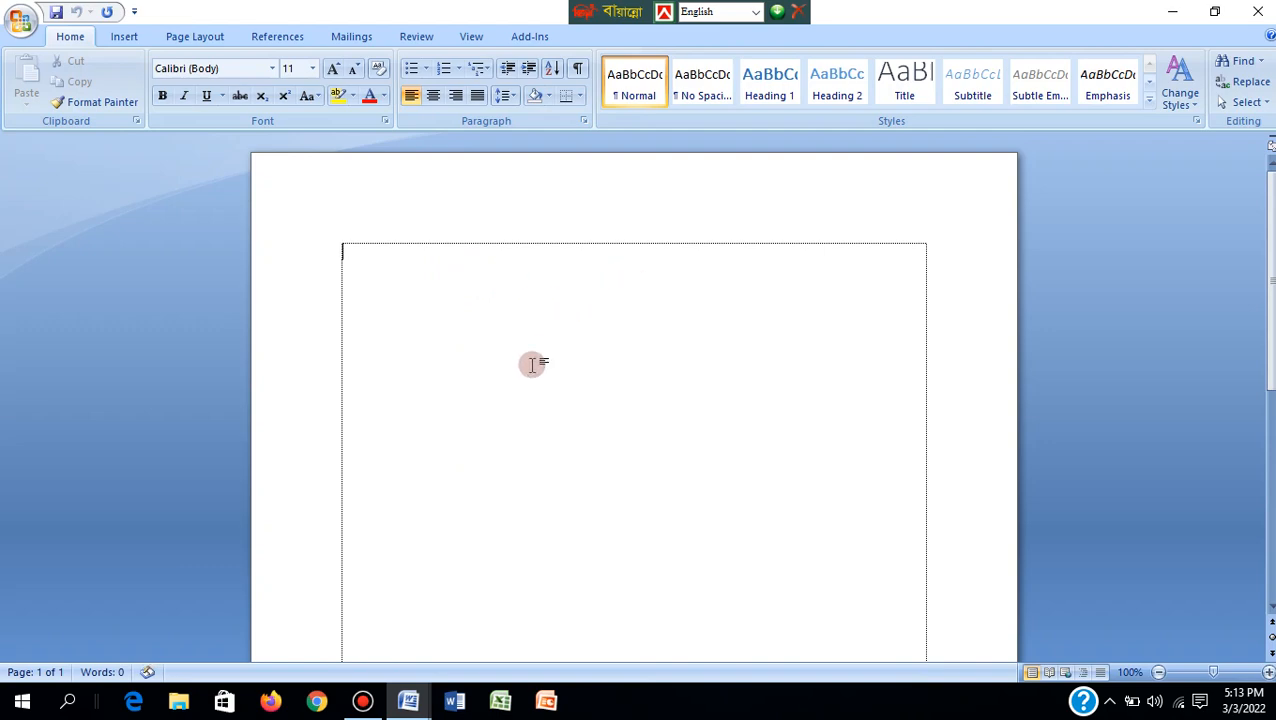
{"action": "left_click", "coordinate": [1257, 12]}
{"action": "left_click", "coordinate": [408, 700]}
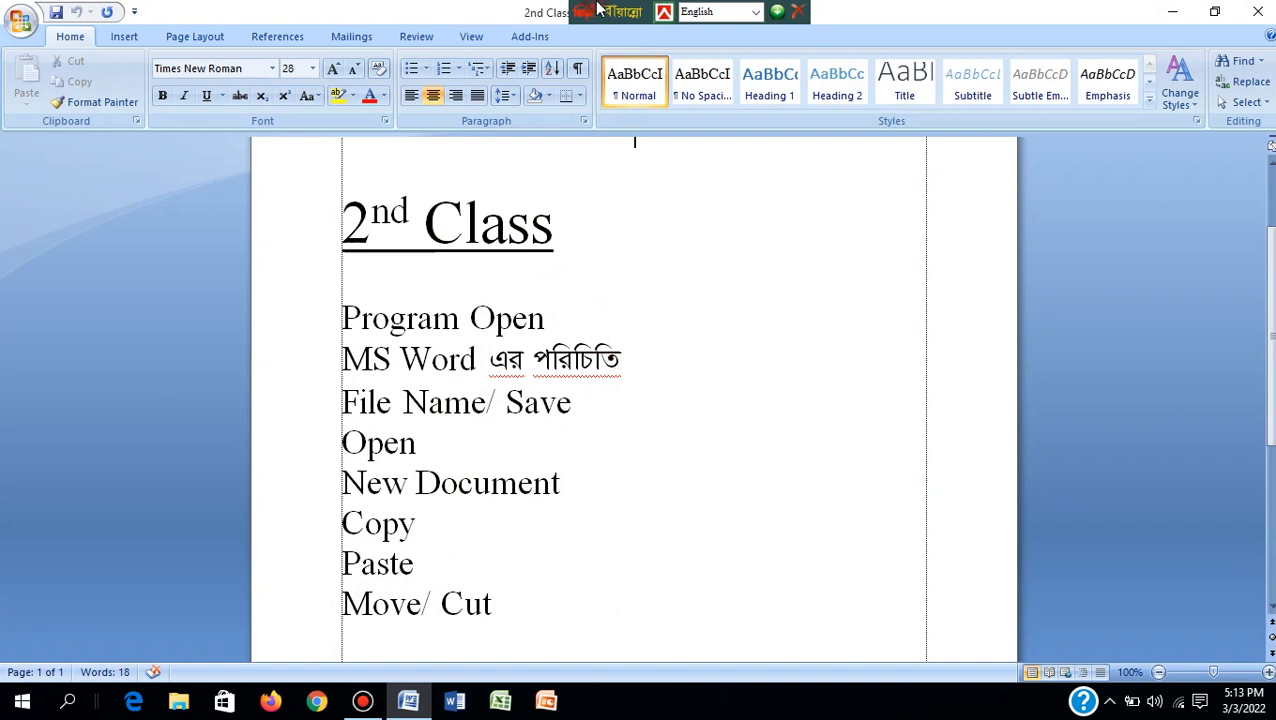
{"action": "left_click_drag", "start_coordinate": [593, 12], "coordinate": [928, 12]}
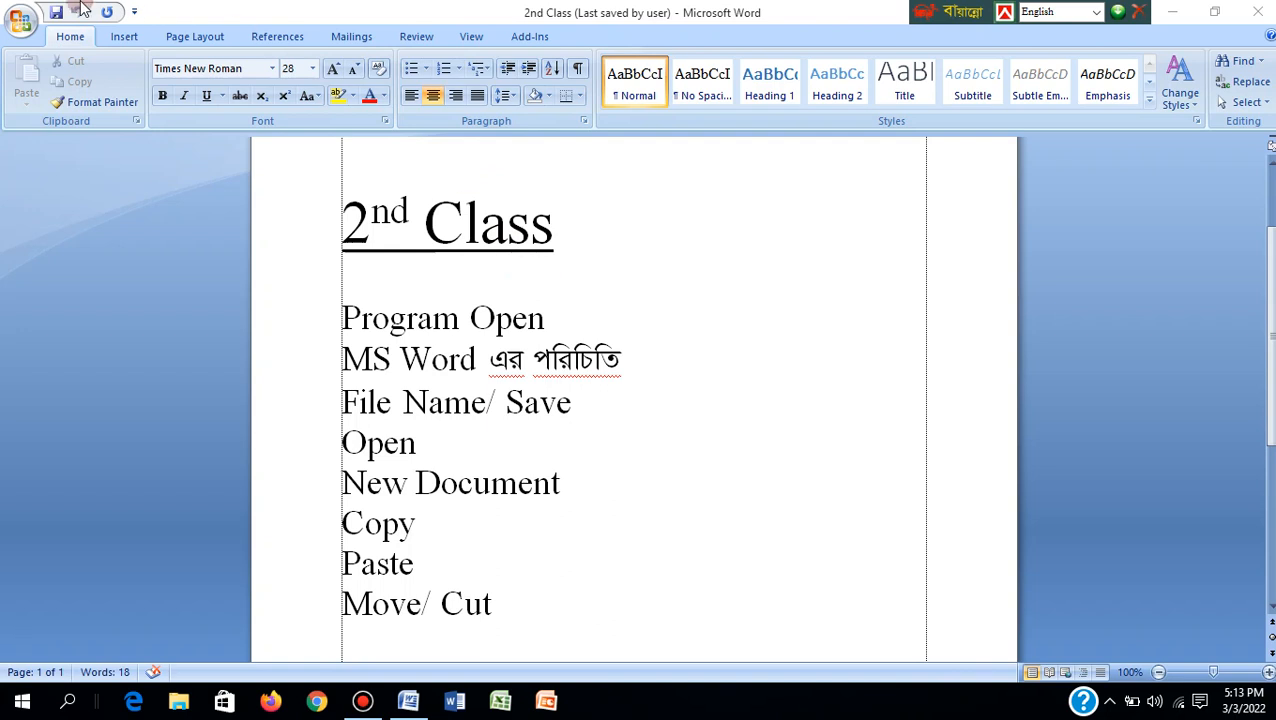
Step: Examine the Insert, Page Layout, References, Mailings, Review and View command sets, and return to the Home commands
{"action": "left_click", "coordinate": [128, 36]}
{"action": "left_click", "coordinate": [200, 36]}
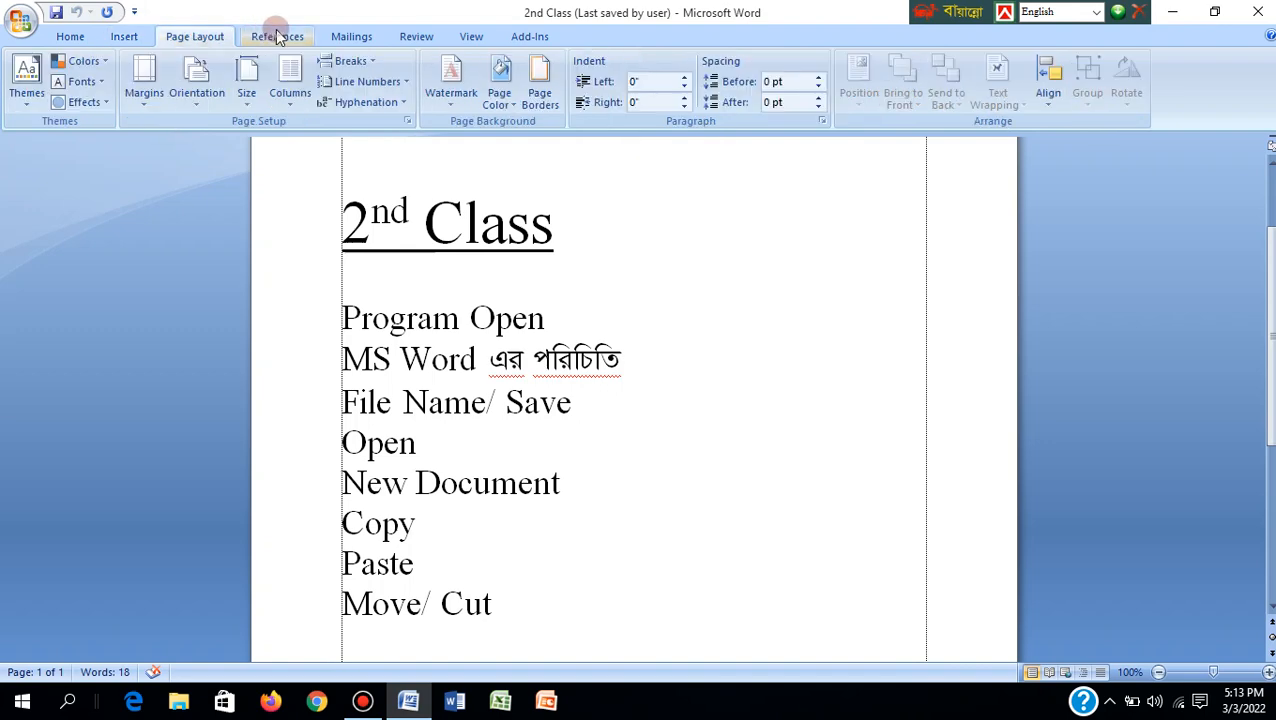
{"action": "left_click", "coordinate": [277, 36]}
{"action": "left_click", "coordinate": [353, 36]}
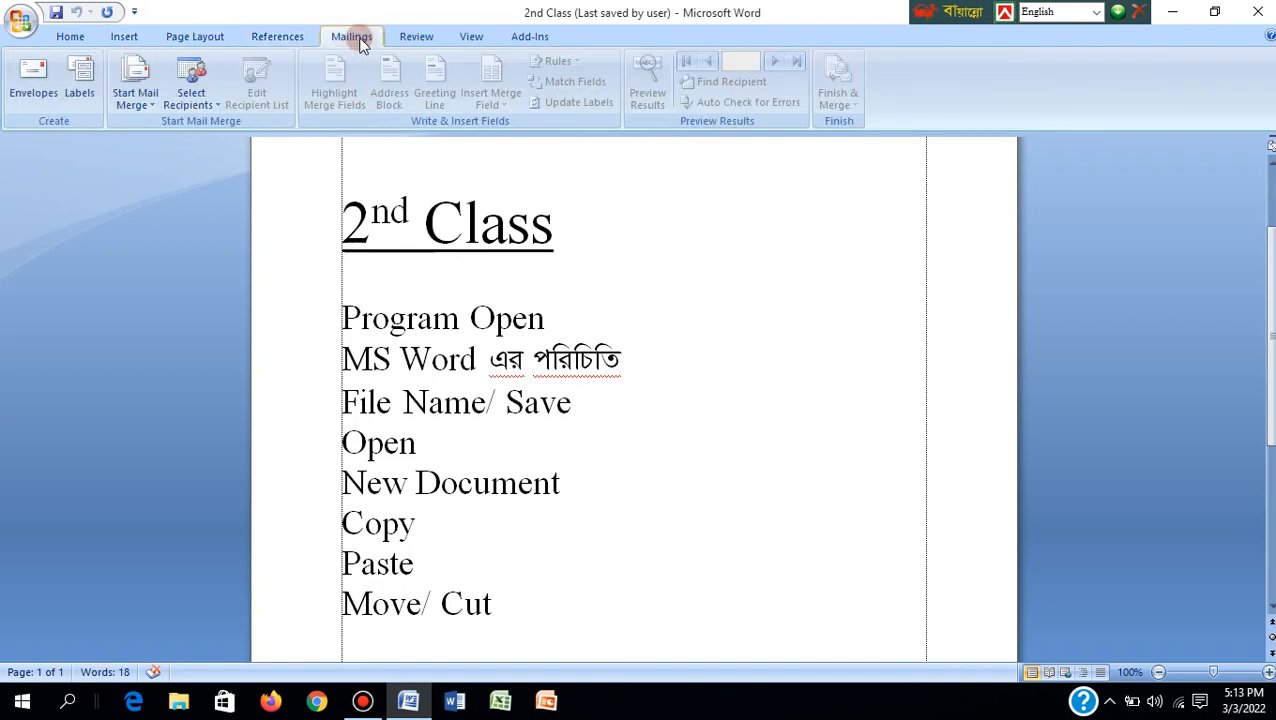
{"action": "left_click", "coordinate": [440, 37]}
{"action": "left_click", "coordinate": [470, 40]}
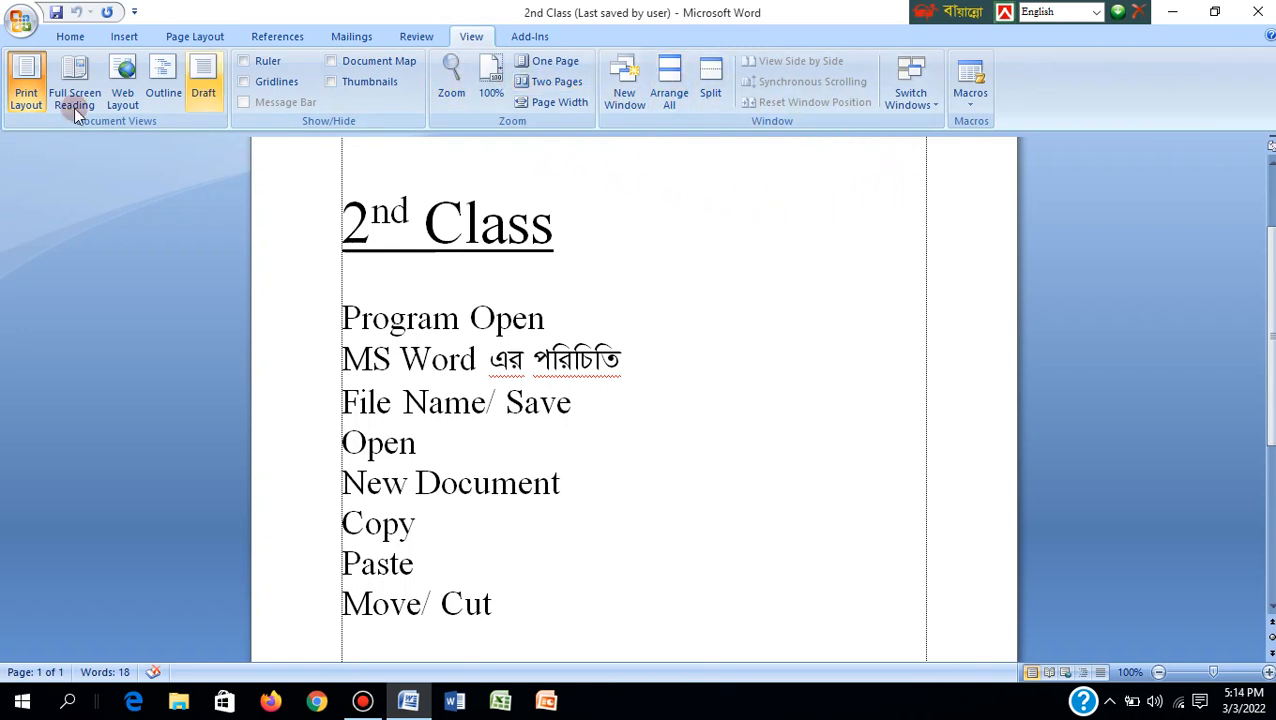
{"action": "left_click", "coordinate": [418, 36]}
{"action": "left_click", "coordinate": [356, 38]}
{"action": "left_click", "coordinate": [282, 38]}
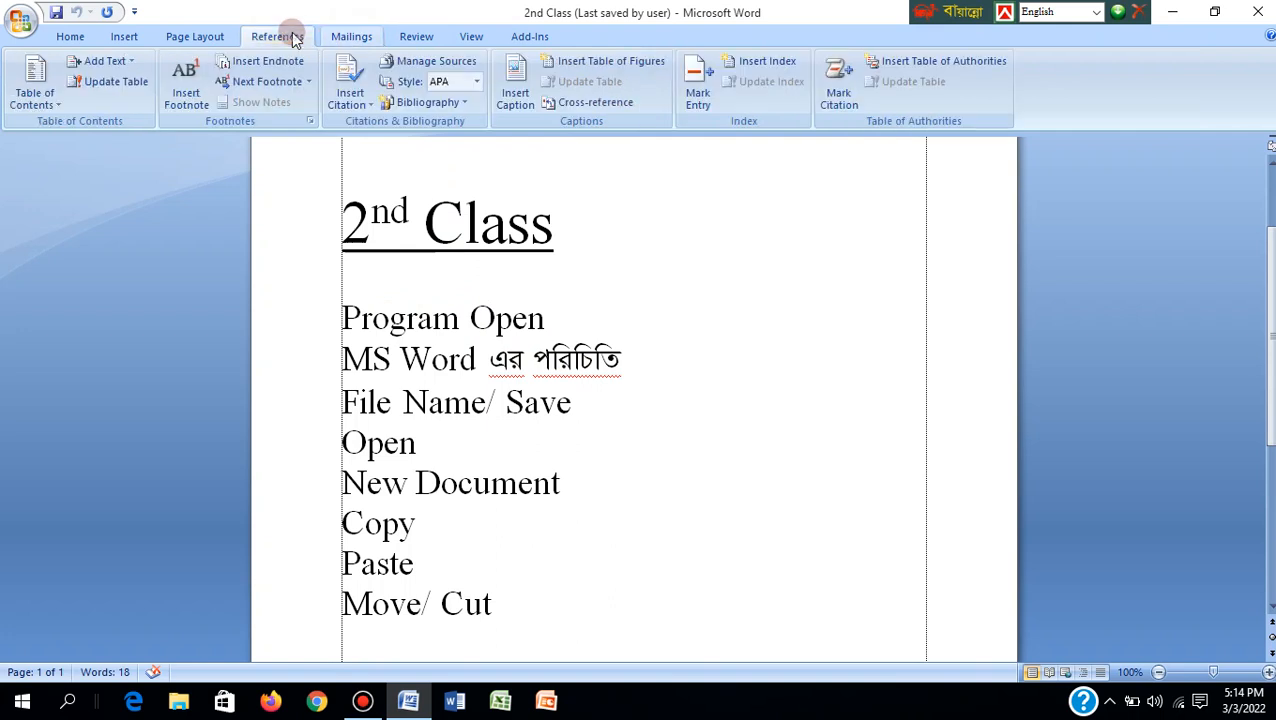
{"action": "left_click", "coordinate": [193, 36]}
{"action": "left_click", "coordinate": [133, 38]}
{"action": "left_click", "coordinate": [68, 37]}
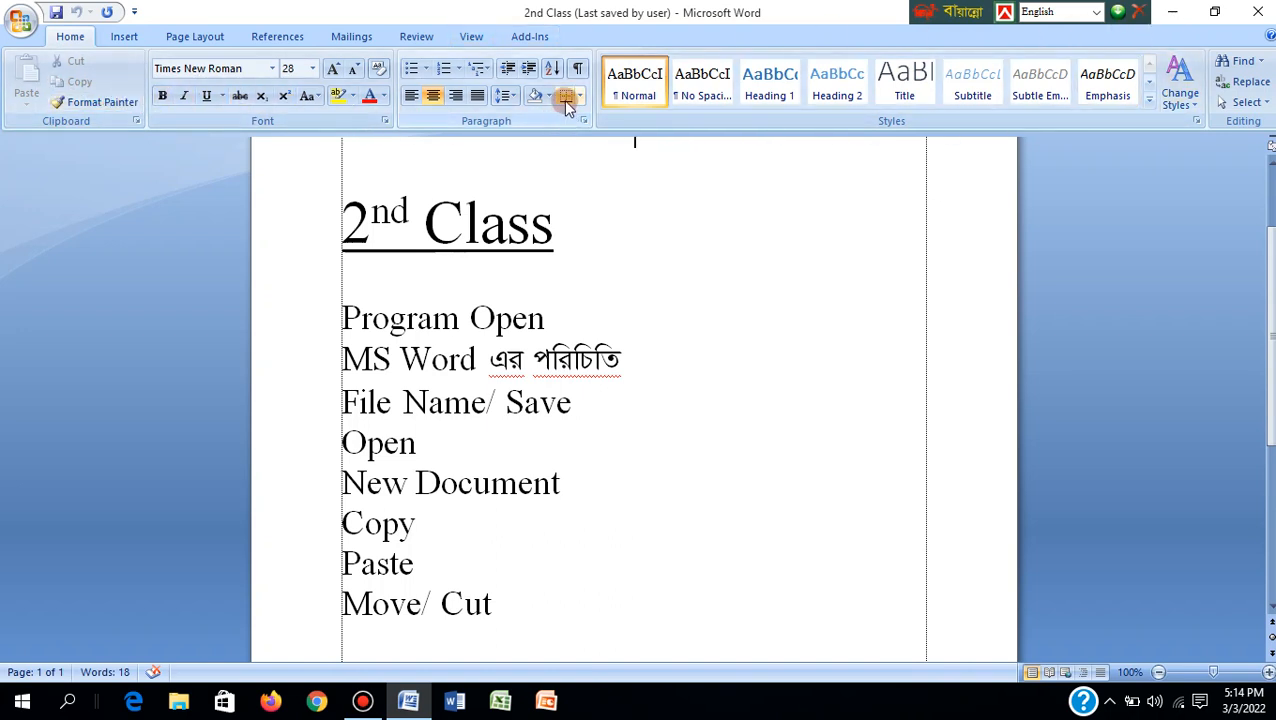
Step: Examine Word's file commands, including New, Save As, Print, Prepare and Send, and close the list without choosing any
{"action": "scroll", "coordinate": [358, 440], "scroll_direction": "down", "scroll_amount": 1}
{"action": "scroll", "coordinate": [370, 427], "scroll_direction": "up", "scroll_amount": 4}
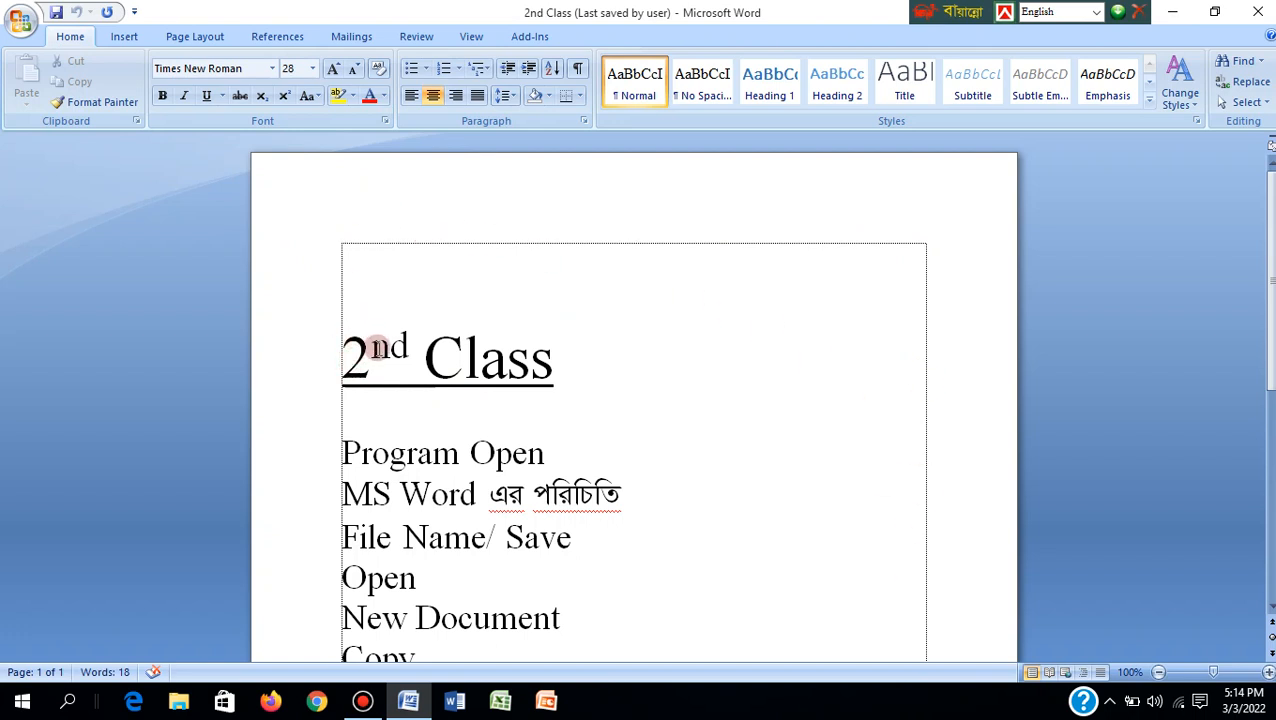
{"action": "scroll", "coordinate": [380, 330], "scroll_direction": "down", "scroll_amount": 1}
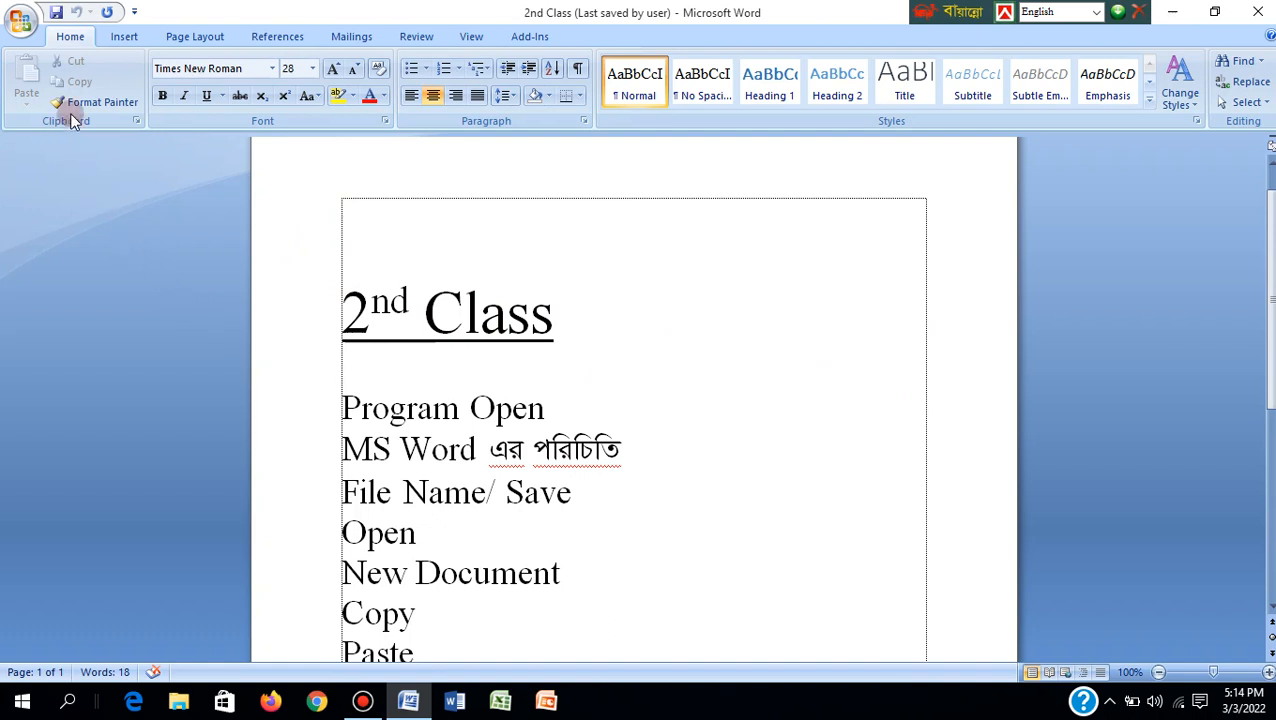
{"action": "left_click", "coordinate": [21, 21]}
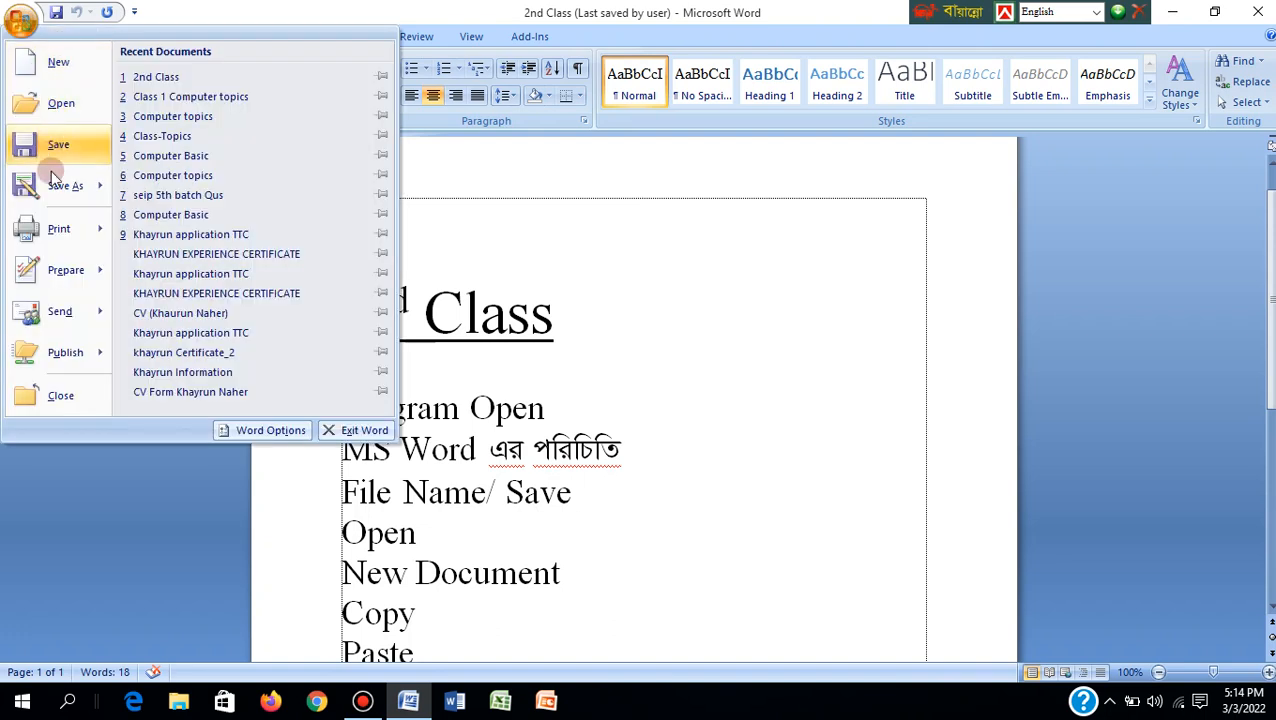
{"action": "mouse_move", "coordinate": [97, 318]}
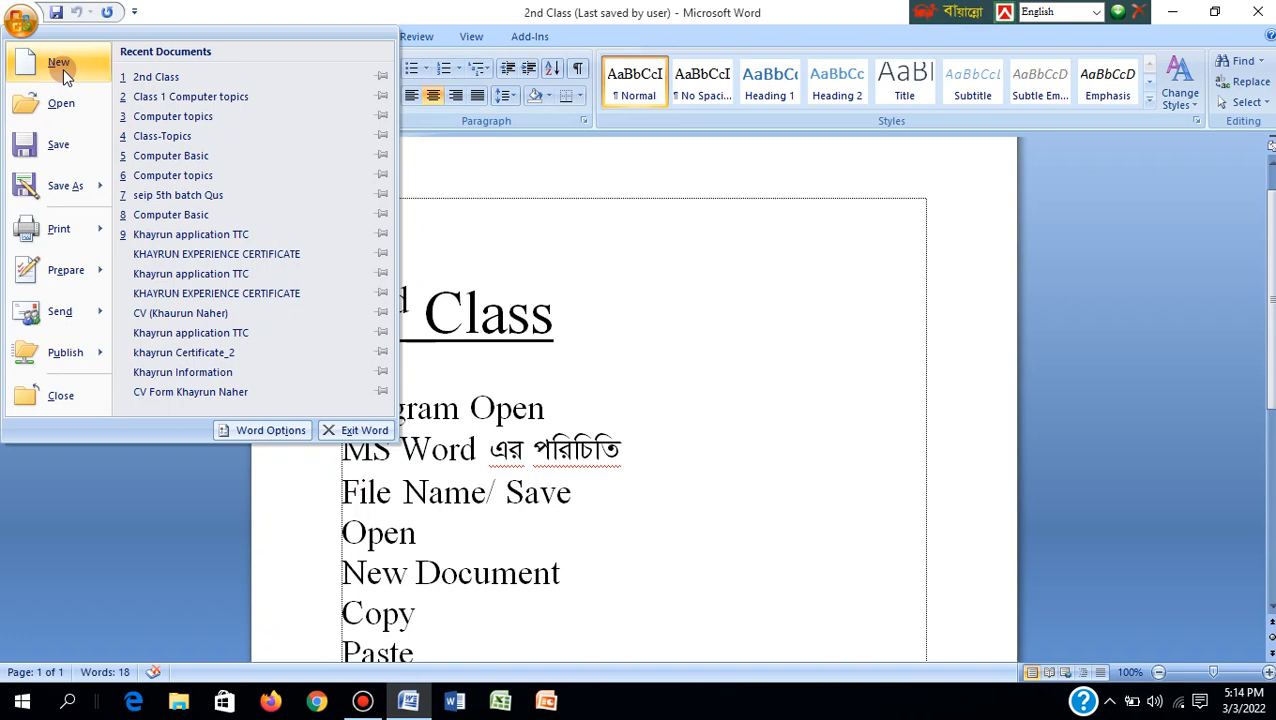
{"action": "mouse_move", "coordinate": [80, 275]}
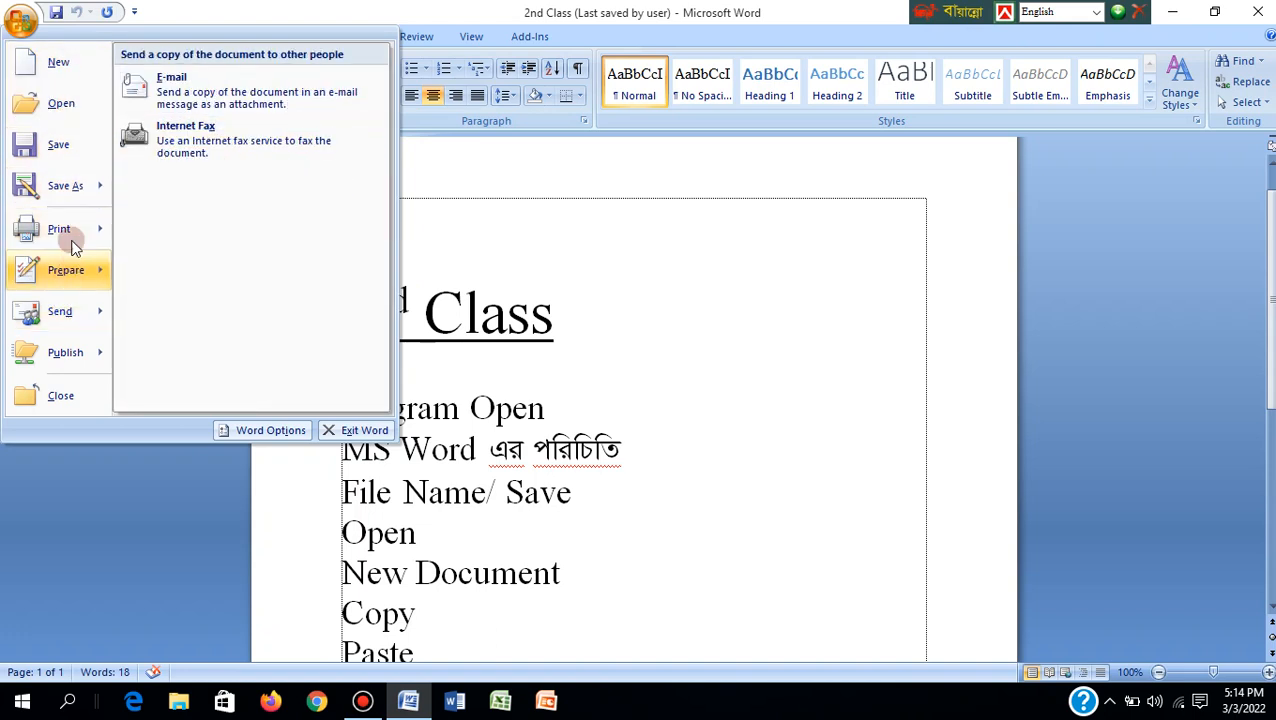
{"action": "left_click", "coordinate": [17, 24]}
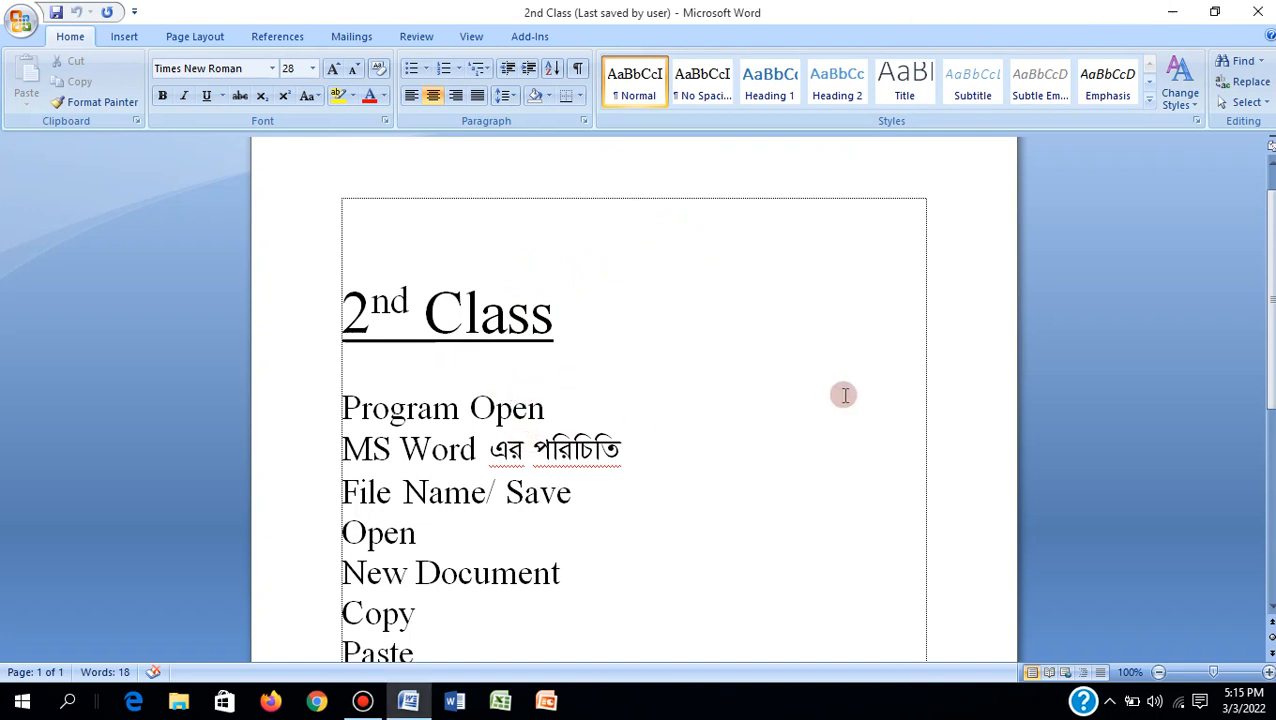
{"action": "scroll", "coordinate": [689, 413], "scroll_direction": "down", "scroll_amount": 3}
{"action": "scroll", "coordinate": [680, 405], "scroll_direction": "up", "scroll_amount": 4}
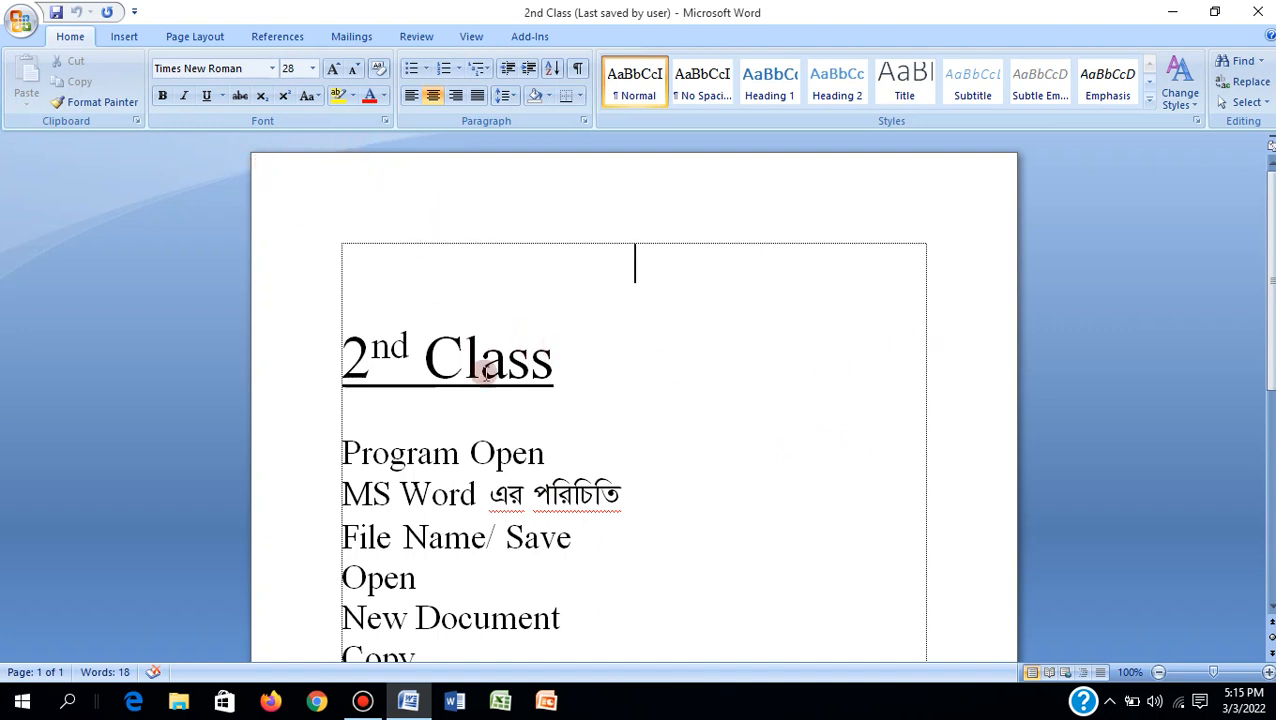
{"action": "scroll", "coordinate": [666, 325], "scroll_direction": "down", "scroll_amount": 2}
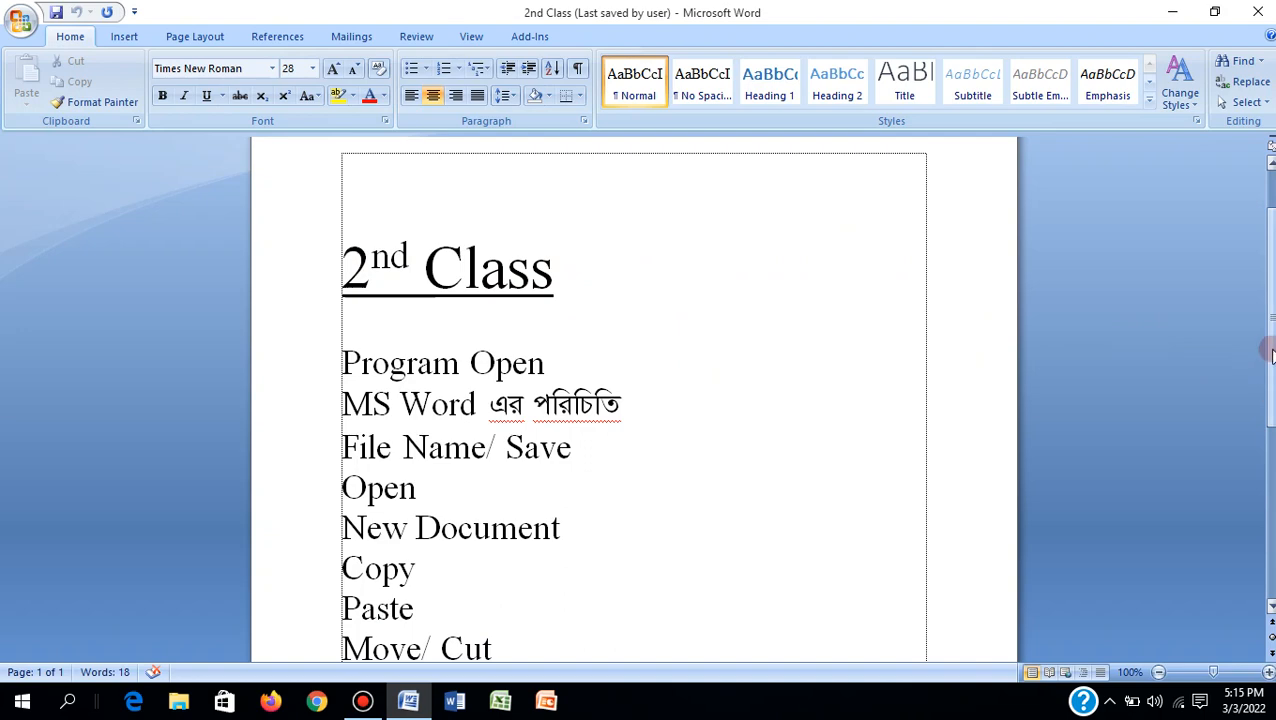
Step: Examine the 2nd Class document from its title down to the page's lower margin and return to the title
{"action": "scroll", "coordinate": [604, 362], "scroll_direction": "down", "scroll_amount": 5}
{"action": "scroll", "coordinate": [607, 362], "scroll_direction": "up", "scroll_amount": 1}
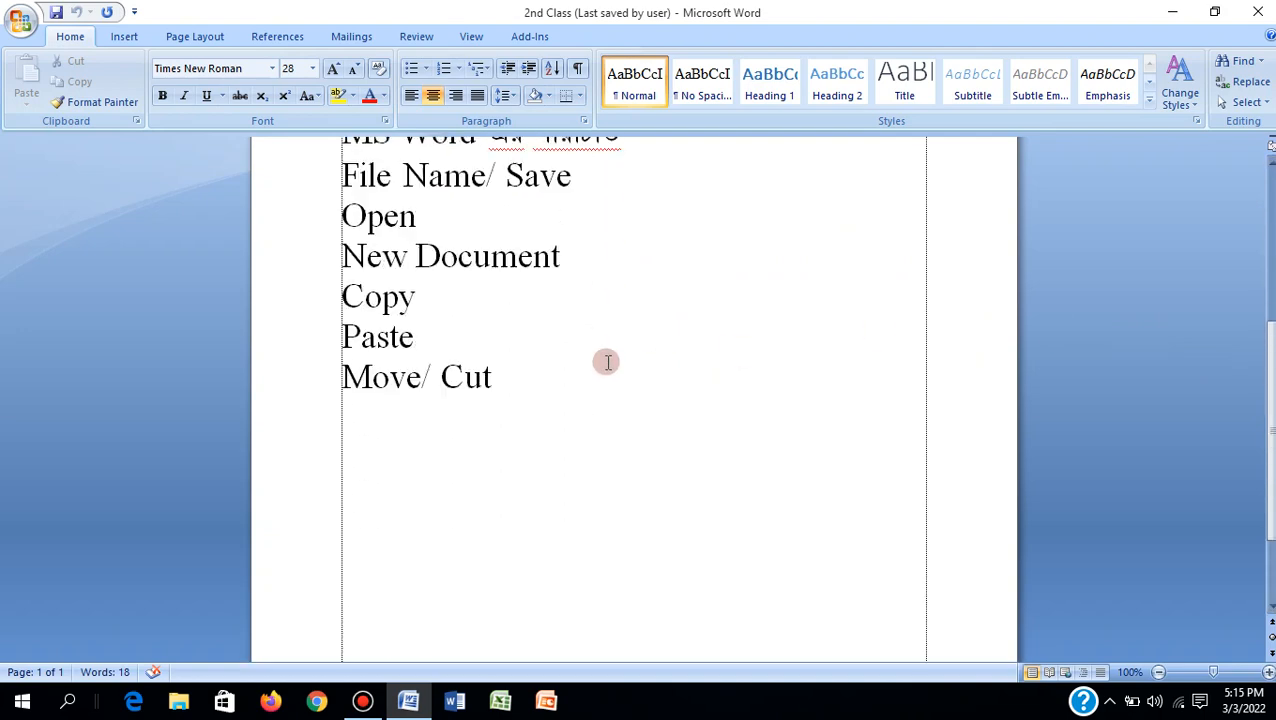
{"action": "scroll", "coordinate": [607, 362], "scroll_direction": "up", "scroll_amount": 6}
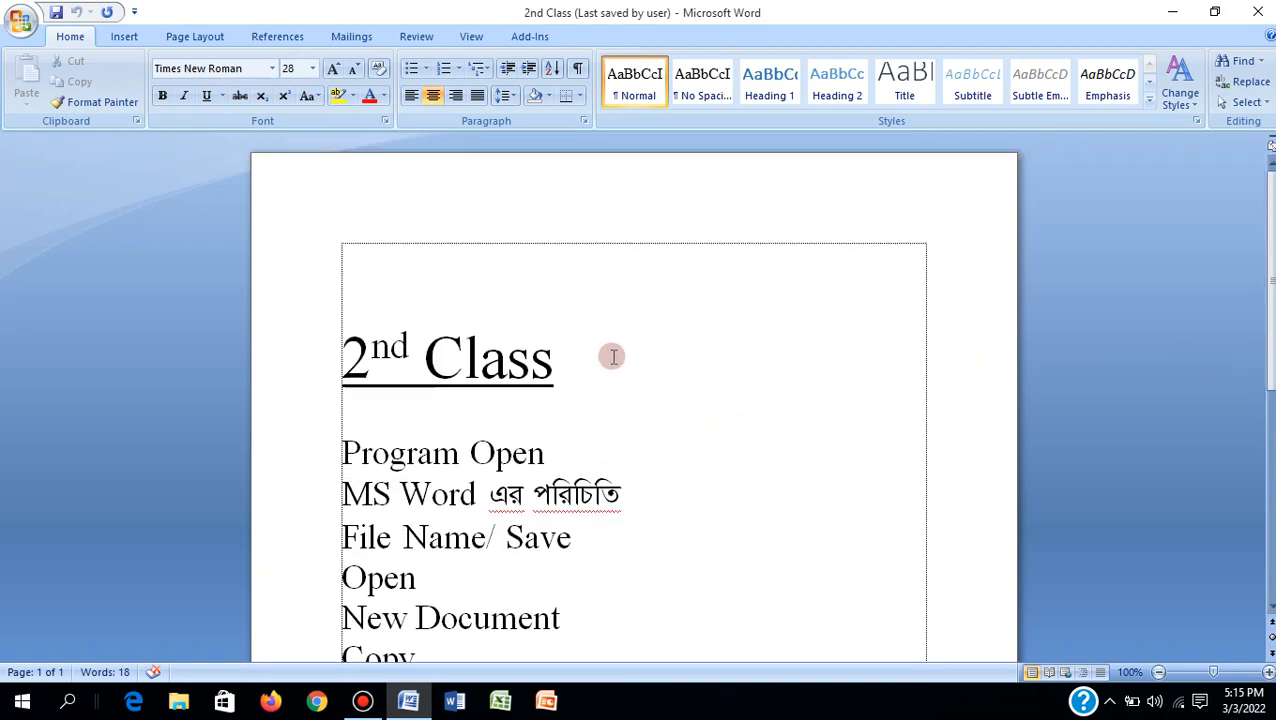
{"action": "scroll", "coordinate": [615, 352], "scroll_direction": "down", "scroll_amount": 8}
{"action": "scroll", "coordinate": [620, 347], "scroll_direction": "up", "scroll_amount": 8}
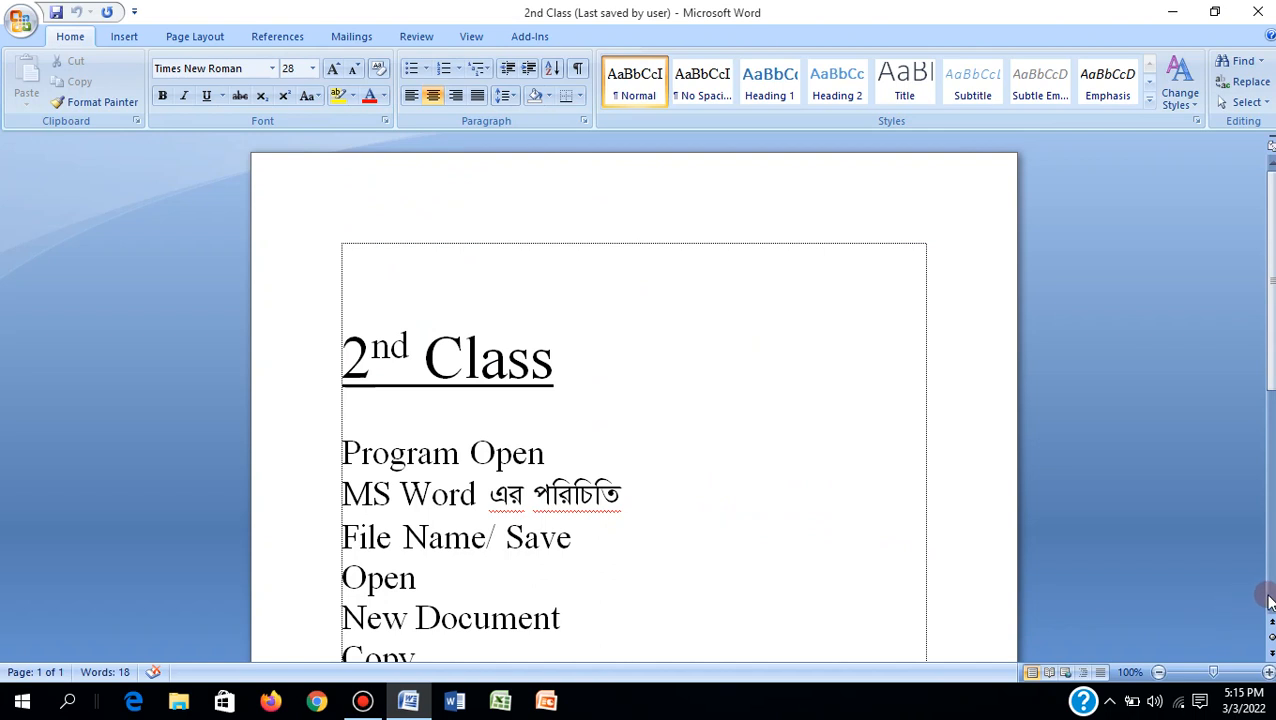
{"action": "scroll", "coordinate": [1268, 607], "scroll_direction": "down", "scroll_amount": 4}
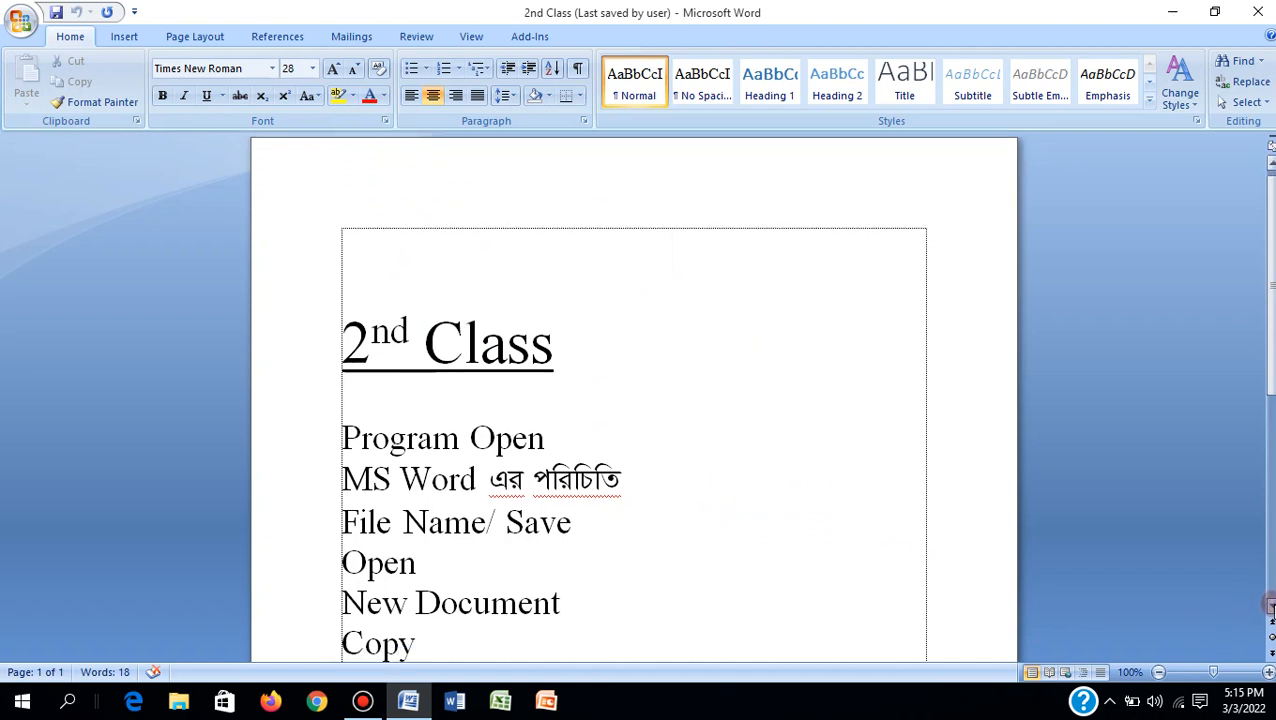
{"action": "scroll", "coordinate": [1268, 607], "scroll_direction": "down", "scroll_amount": 5}
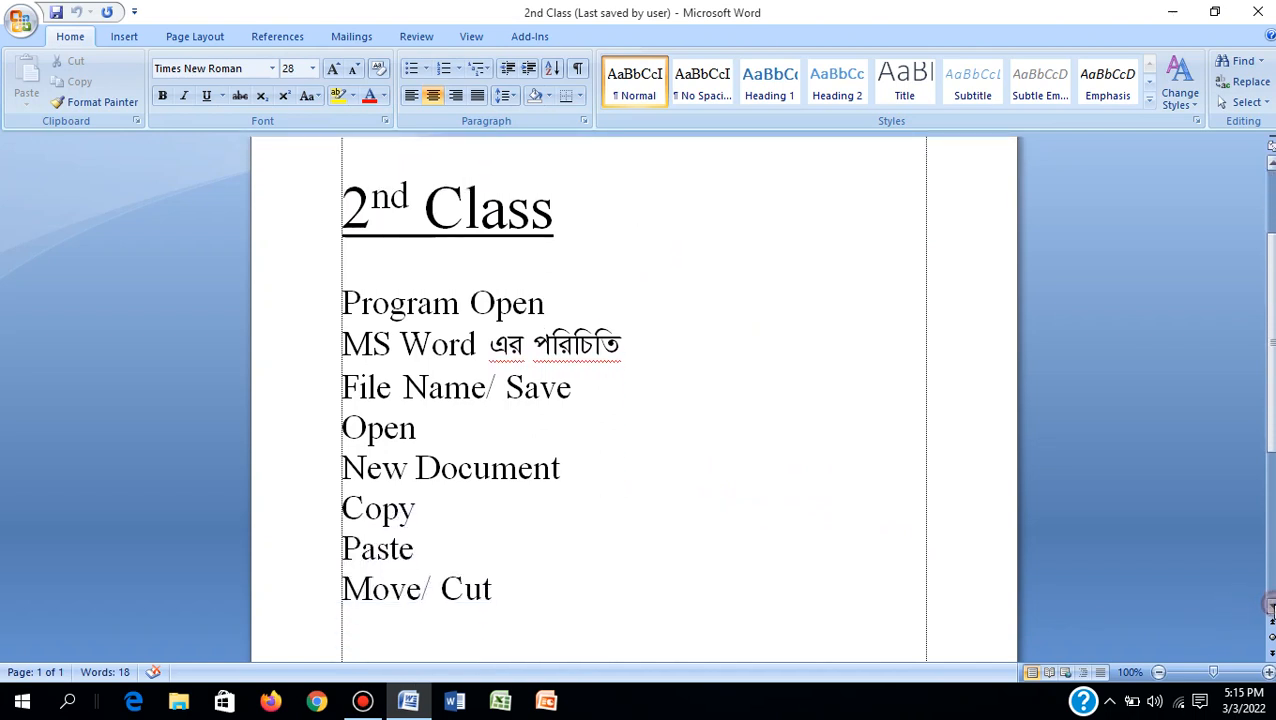
{"action": "scroll", "coordinate": [1268, 607], "scroll_direction": "down", "scroll_amount": 7}
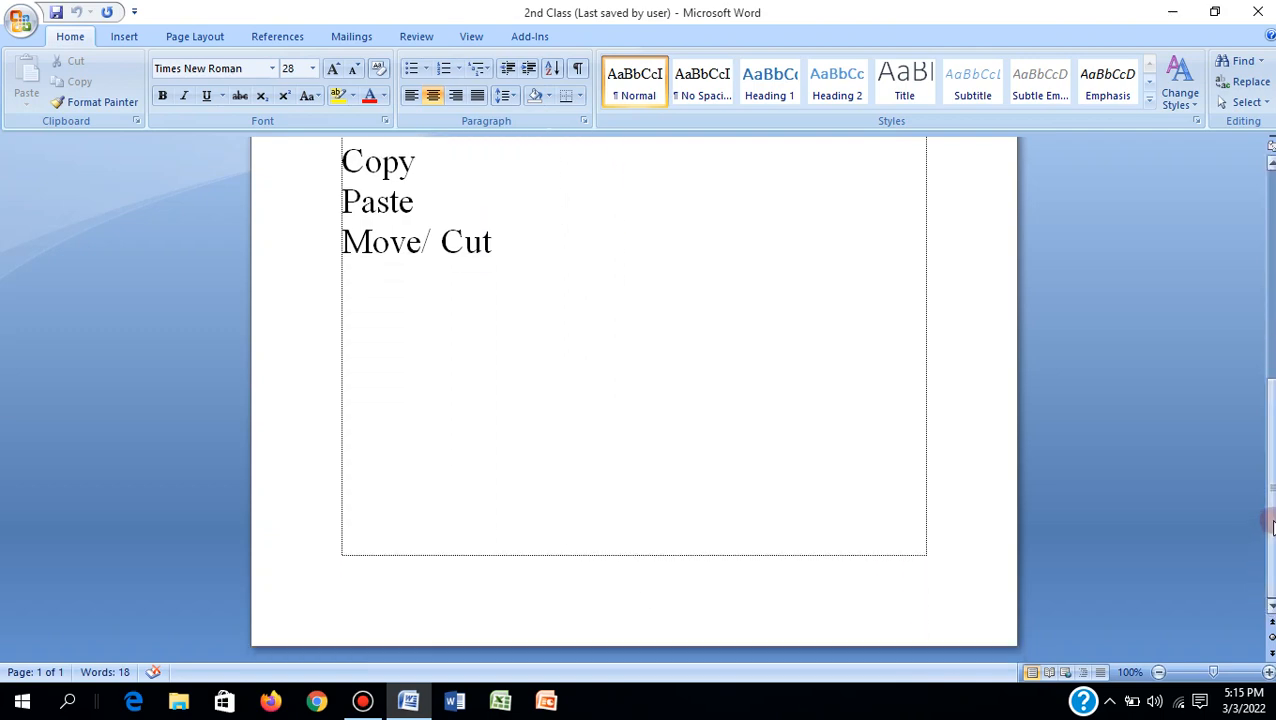
{"action": "left_click_drag", "start_coordinate": [1272, 522], "coordinate": [1273, 443]}
{"action": "scroll", "coordinate": [588, 509], "scroll_direction": "up", "scroll_amount": 5}
{"action": "scroll", "coordinate": [588, 509], "scroll_direction": "down", "scroll_amount": 5}
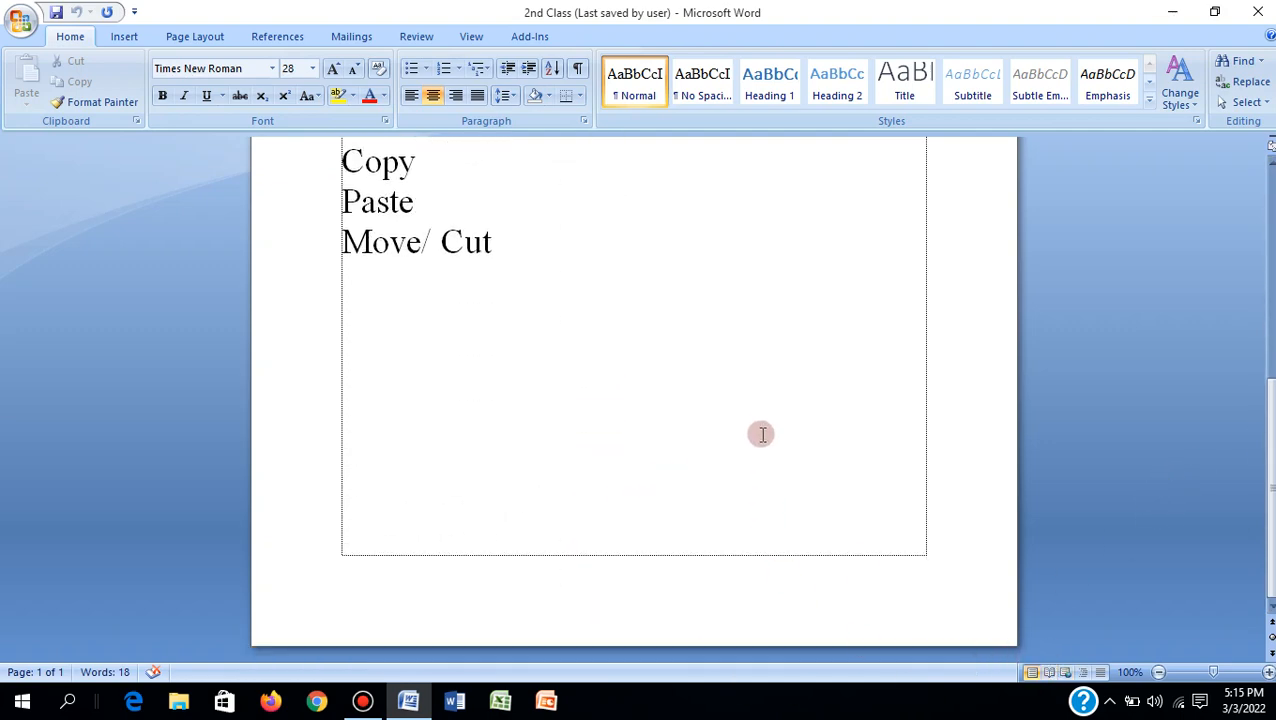
{"action": "scroll", "coordinate": [686, 415], "scroll_direction": "up", "scroll_amount": 5}
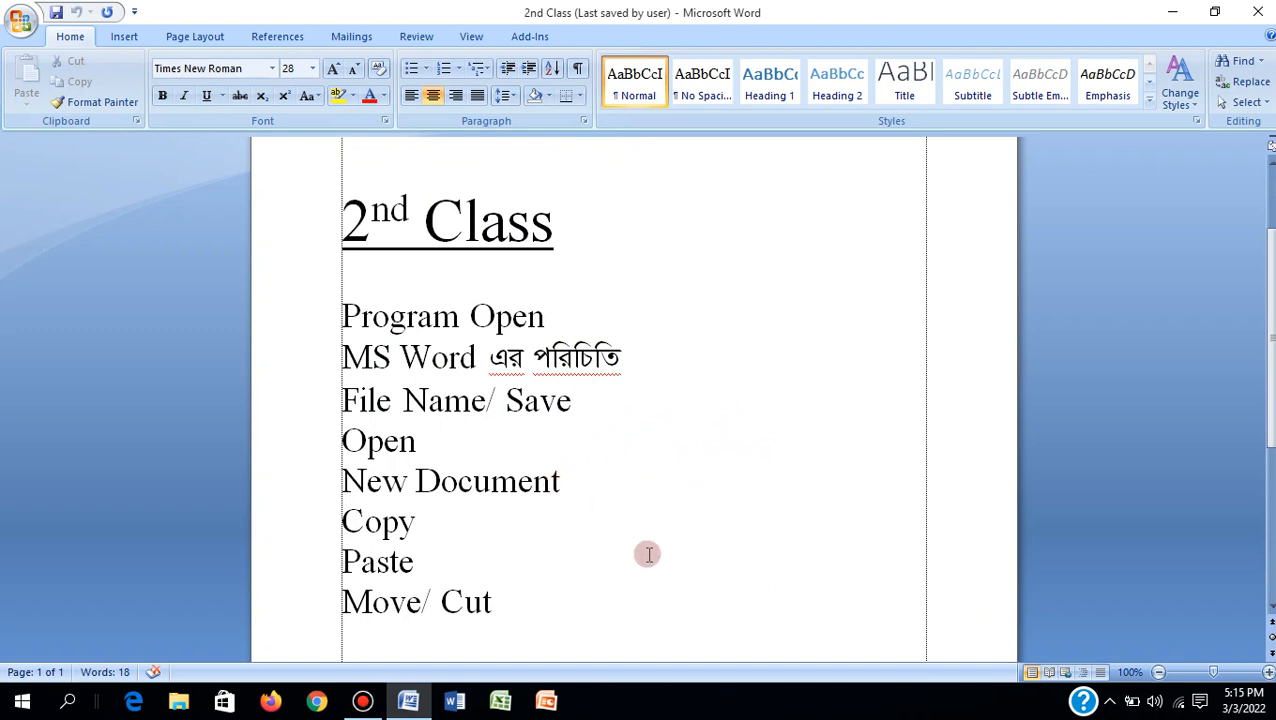
{"action": "scroll", "coordinate": [594, 456], "scroll_direction": "up", "scroll_amount": 3}
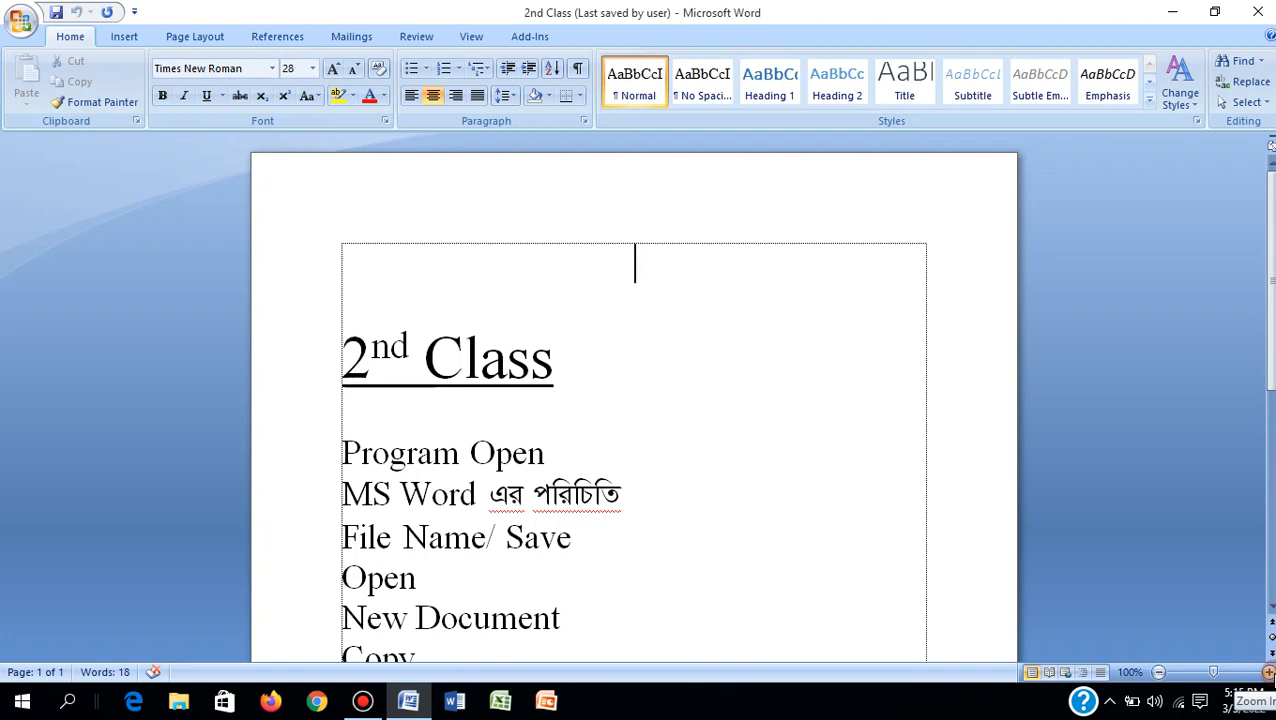
Step: Examine the zoom control and review the document's topic list from Program Open to Move/ Cut
{"action": "mouse_move", "coordinate": [1213, 672]}
{"action": "left_mouse_down"}
{"action": "mouse_move", "coordinate": [1266, 677]}
{"action": "mouse_move", "coordinate": [1213, 677]}
{"action": "left_mouse_up"}
{"action": "left_click", "coordinate": [472, 352]}
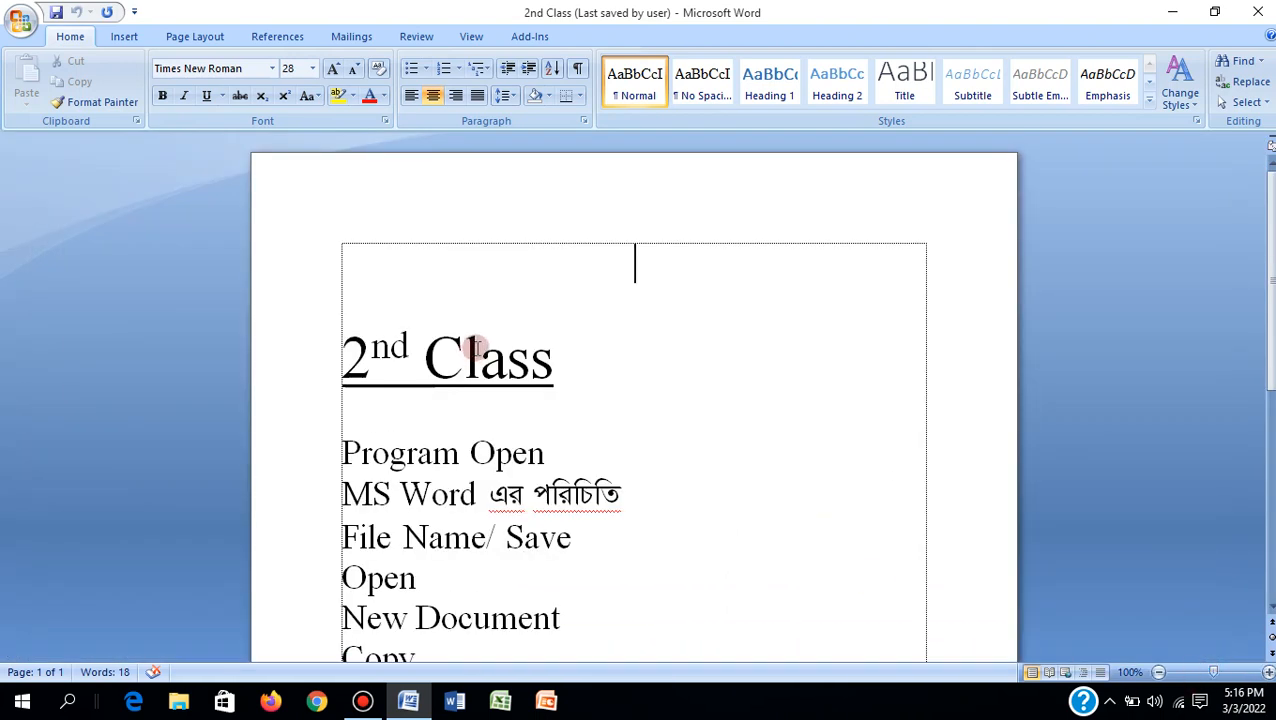
{"action": "scroll", "coordinate": [561, 347], "scroll_direction": "down", "scroll_amount": 3}
{"action": "scroll", "coordinate": [570, 417], "scroll_direction": "up", "scroll_amount": 3}
{"action": "scroll", "coordinate": [490, 440], "scroll_direction": "down", "scroll_amount": 1}
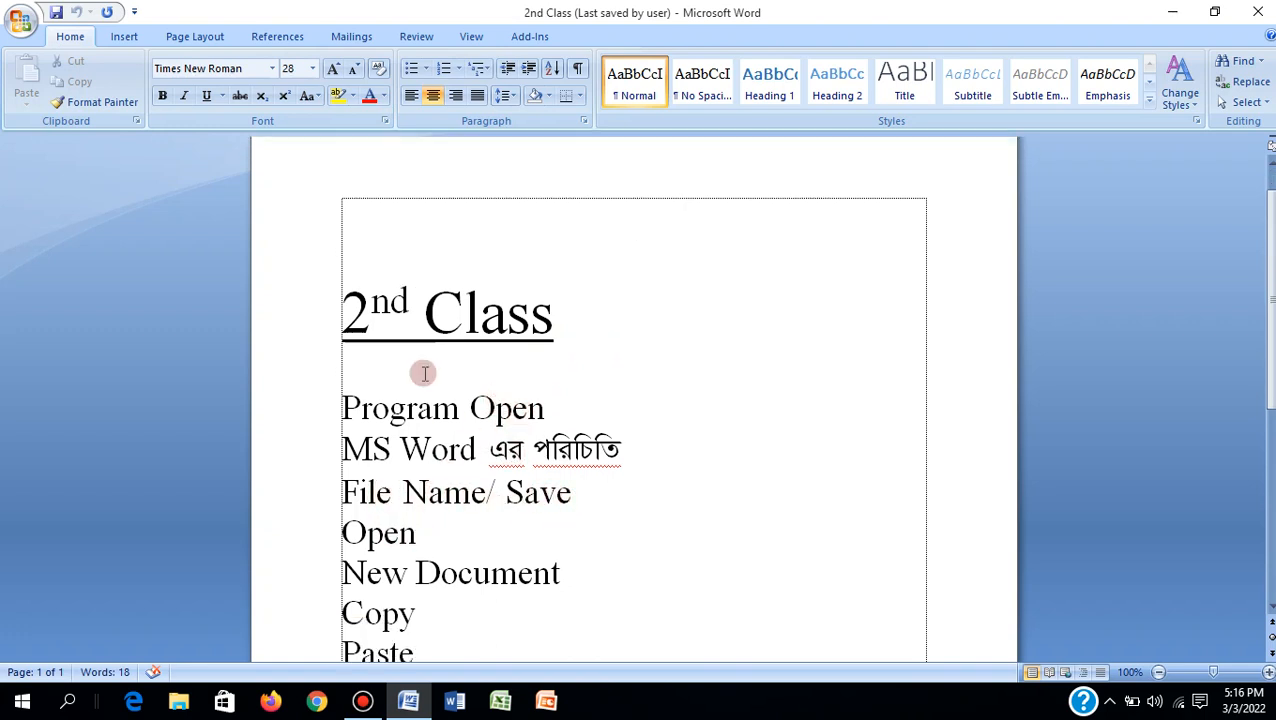
{"action": "scroll", "coordinate": [605, 352], "scroll_direction": "down", "scroll_amount": 2}
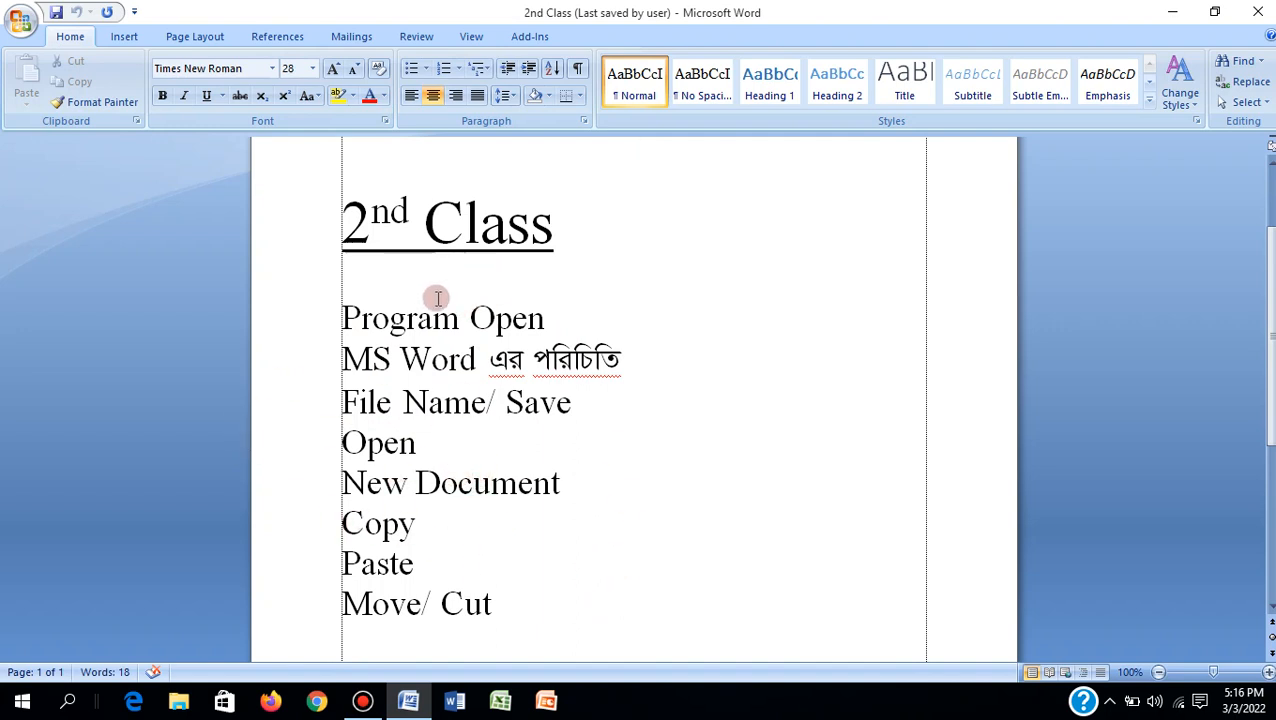
Step: Save the 2nd Class document under its existing name, and repeat the save once
{"action": "left_click", "coordinate": [22, 21]}
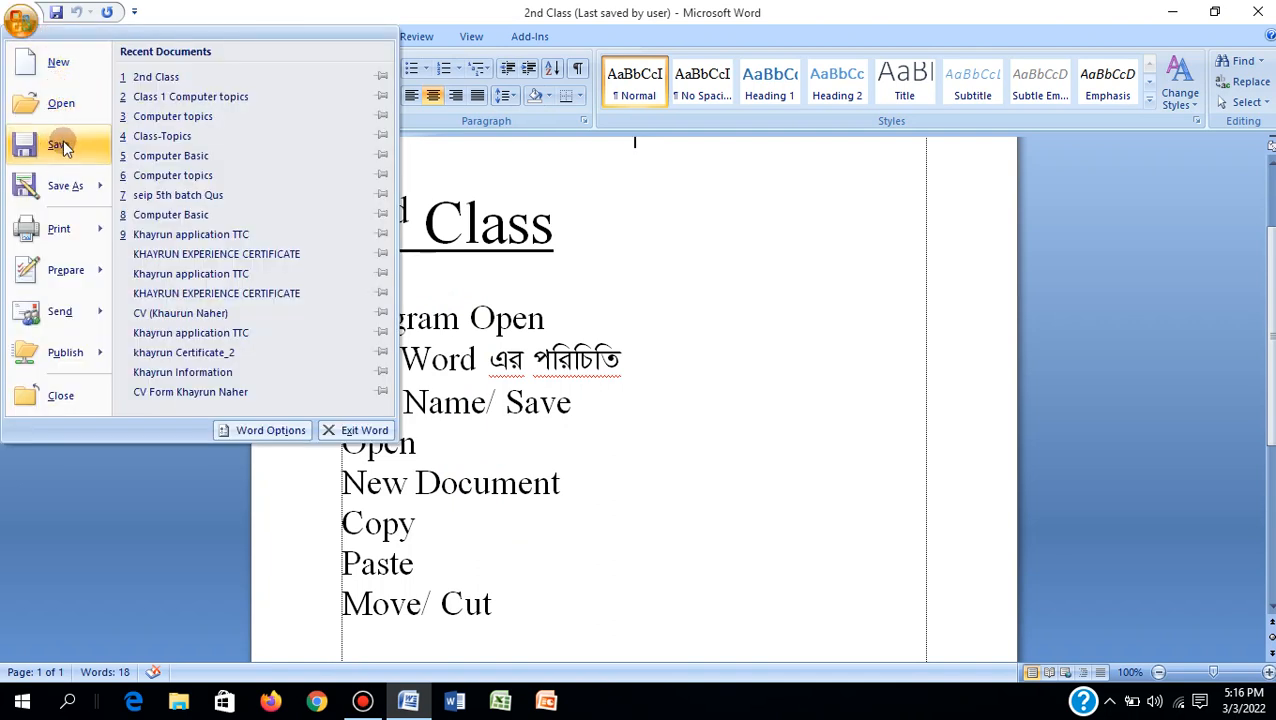
{"action": "mouse_move", "coordinate": [64, 190]}
{"action": "left_click", "coordinate": [68, 148]}
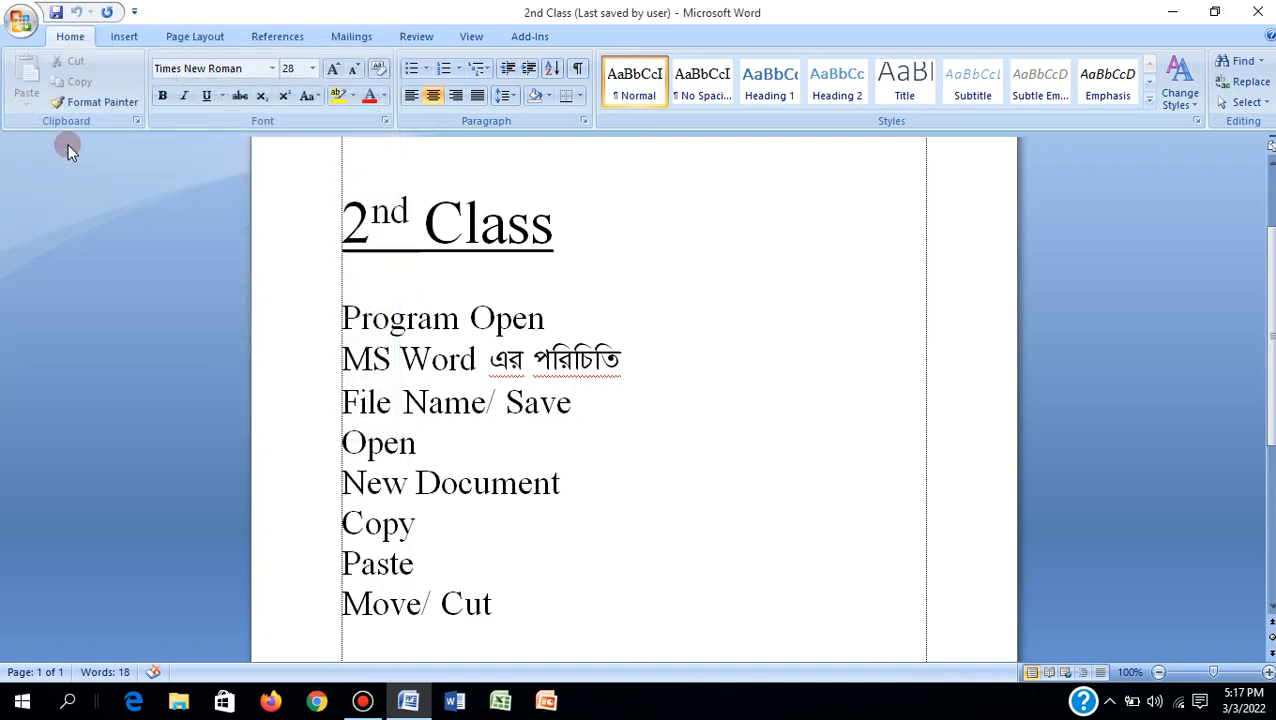
{"action": "left_click", "coordinate": [24, 22]}
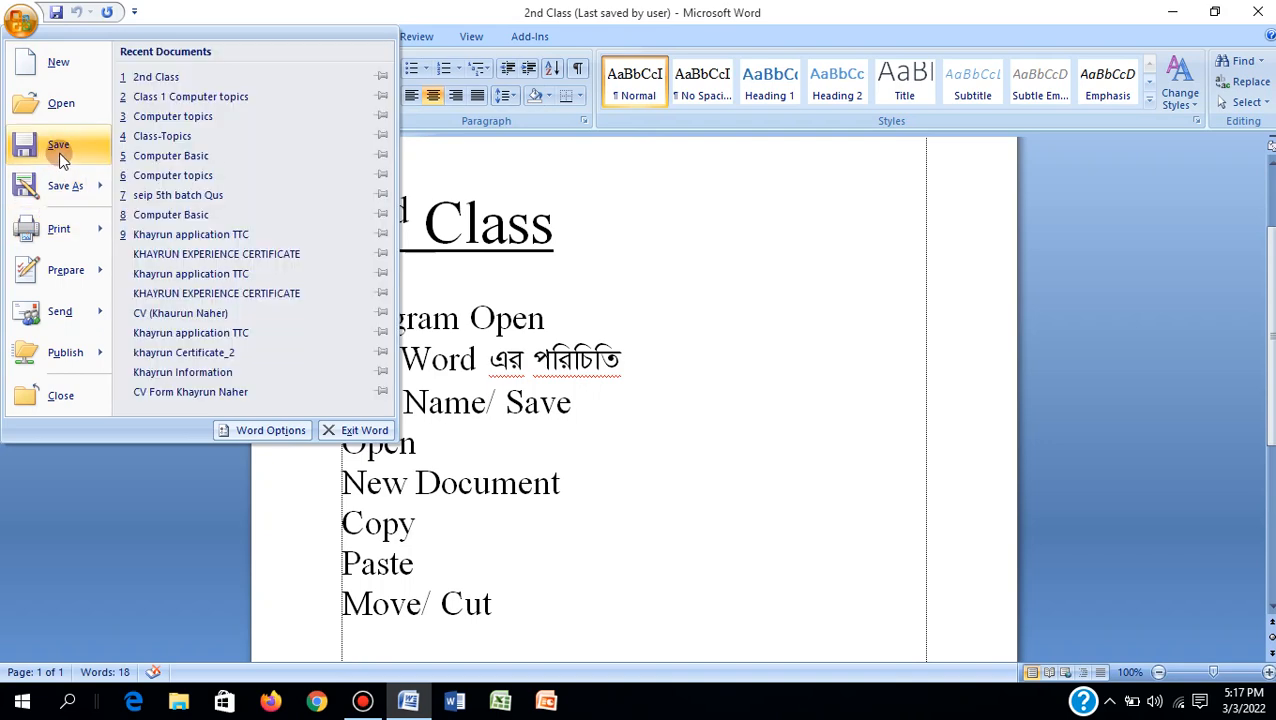
{"action": "left_click", "coordinate": [60, 152]}
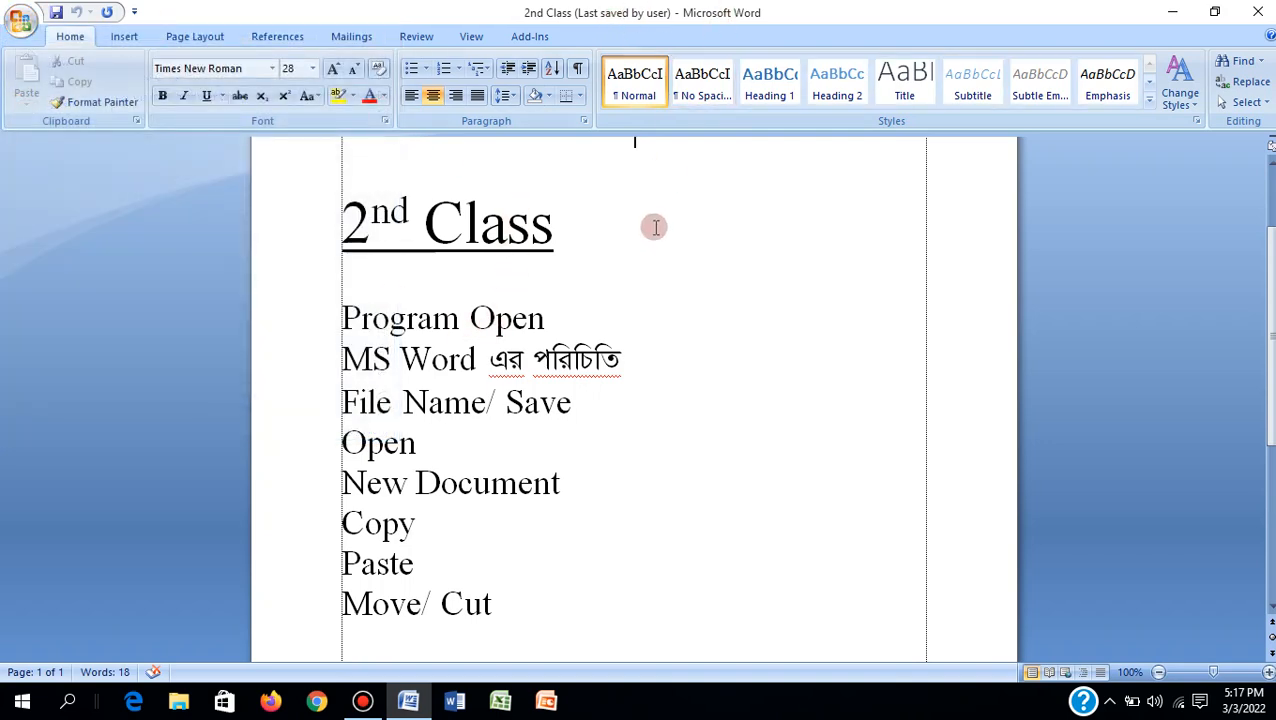
Step: Open the Save As dialog for the 2nd Class document, examine its folder, file name and type, and cancel it
{"action": "left_click", "coordinate": [21, 19]}
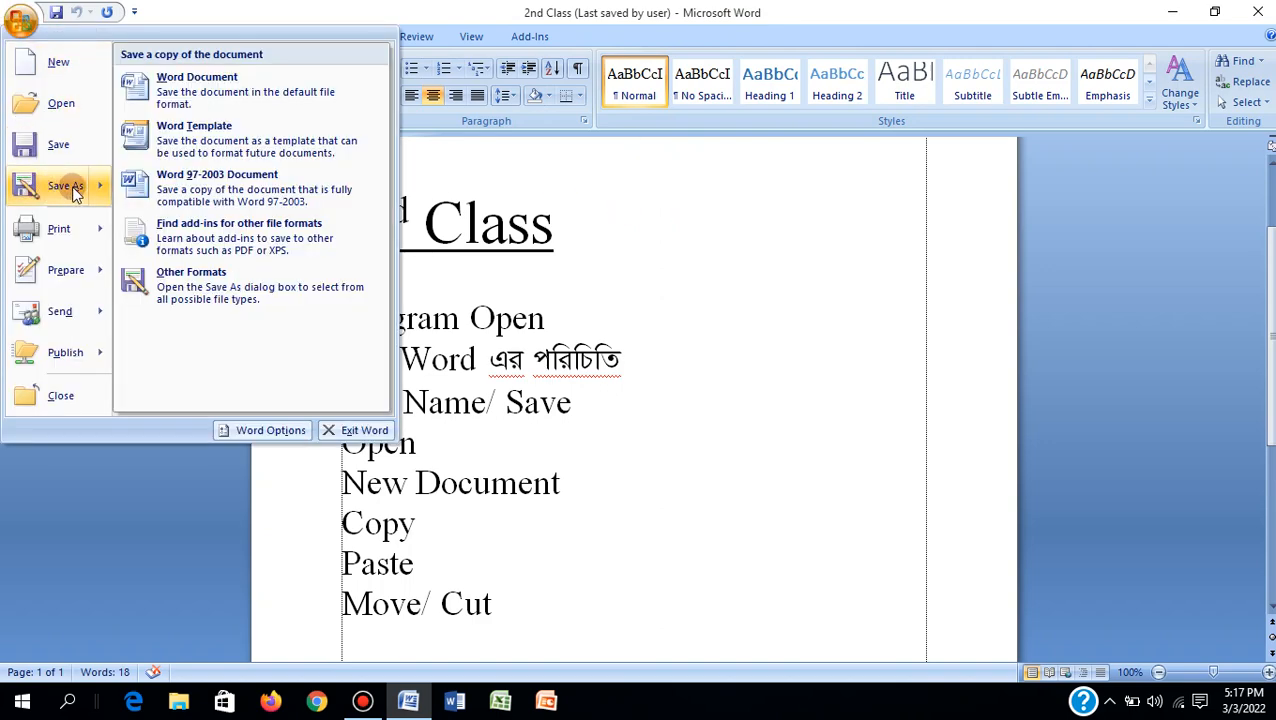
{"action": "left_click", "coordinate": [266, 198]}
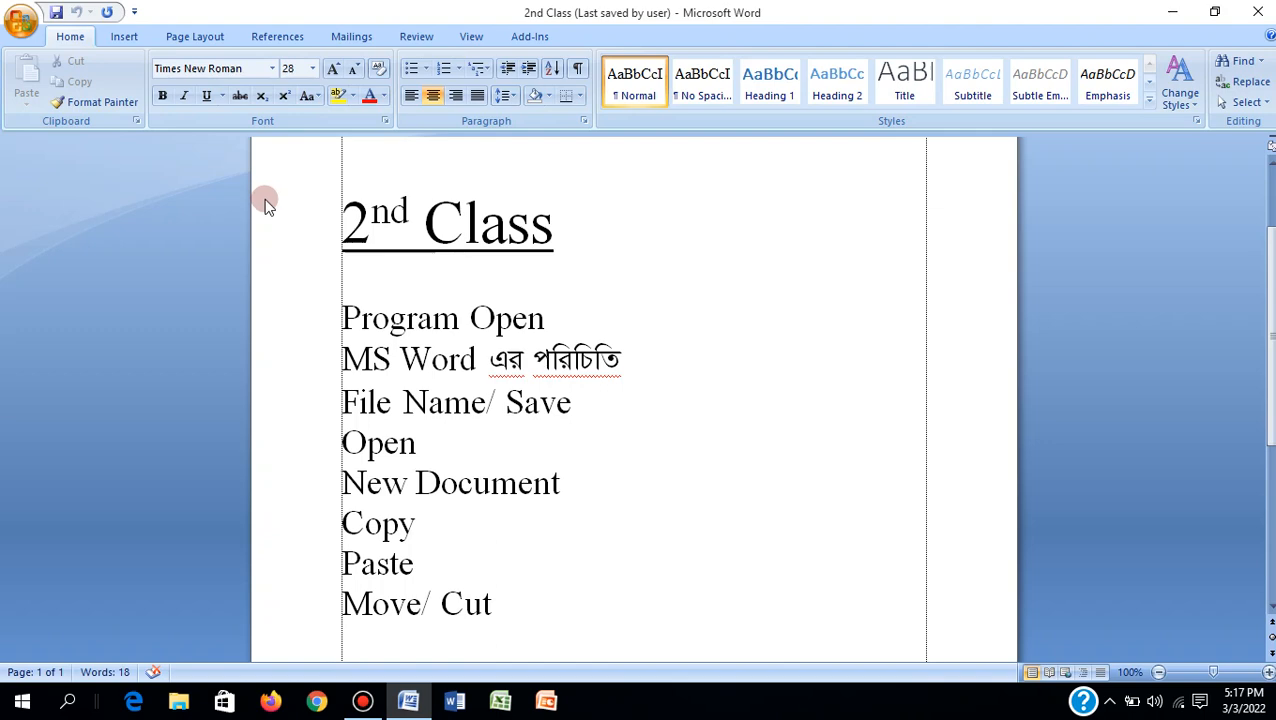
{"action": "key", "text": "F12"}
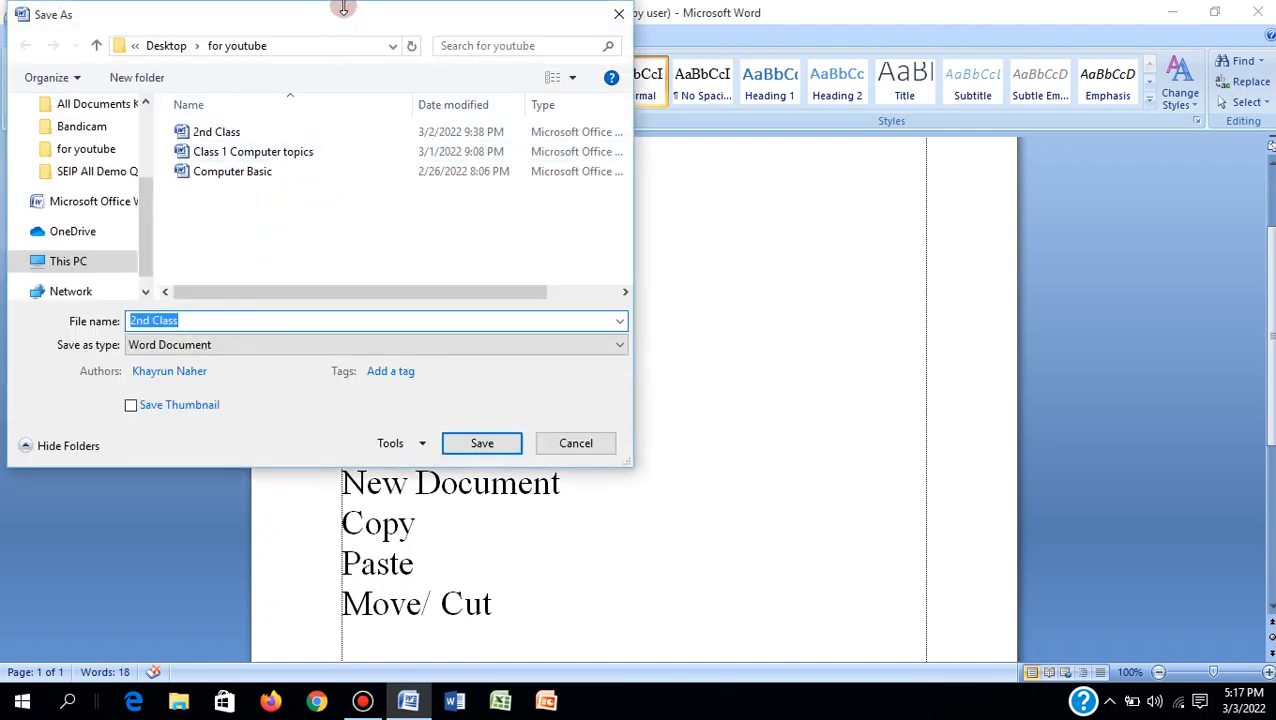
{"action": "left_click_drag", "start_coordinate": [343, 8], "coordinate": [533, 96]}
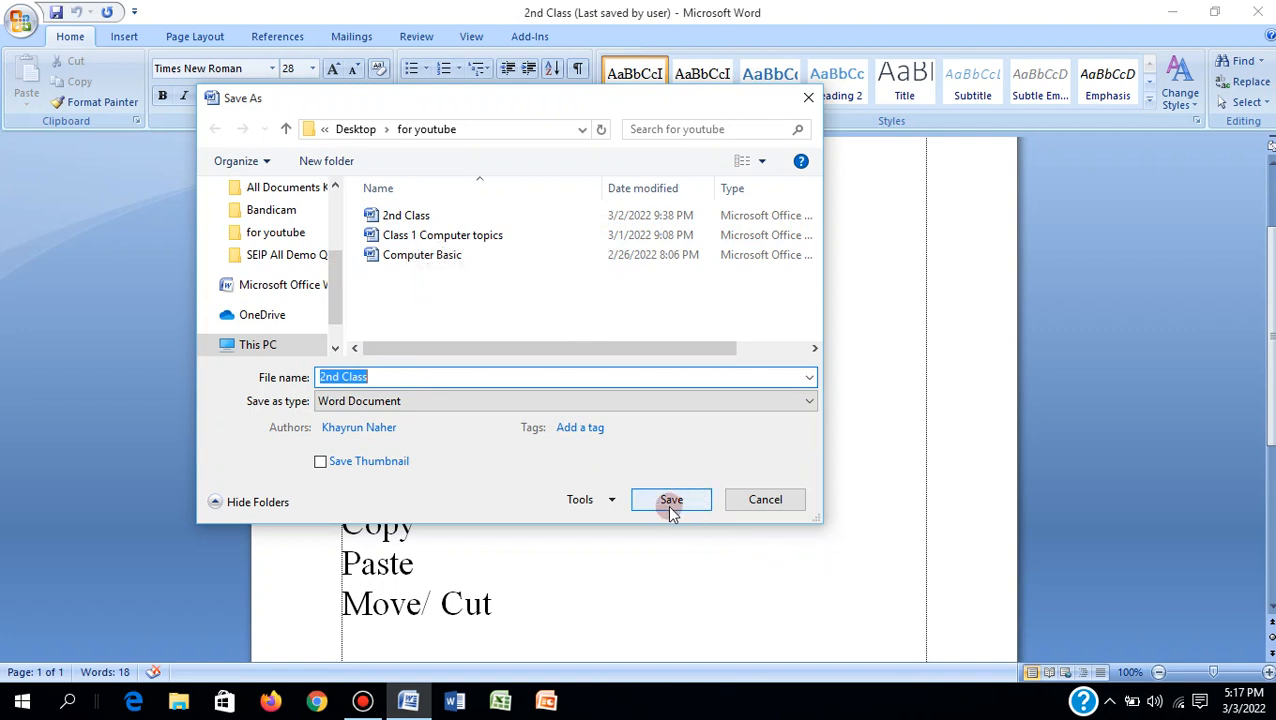
{"action": "left_click", "coordinate": [808, 99]}
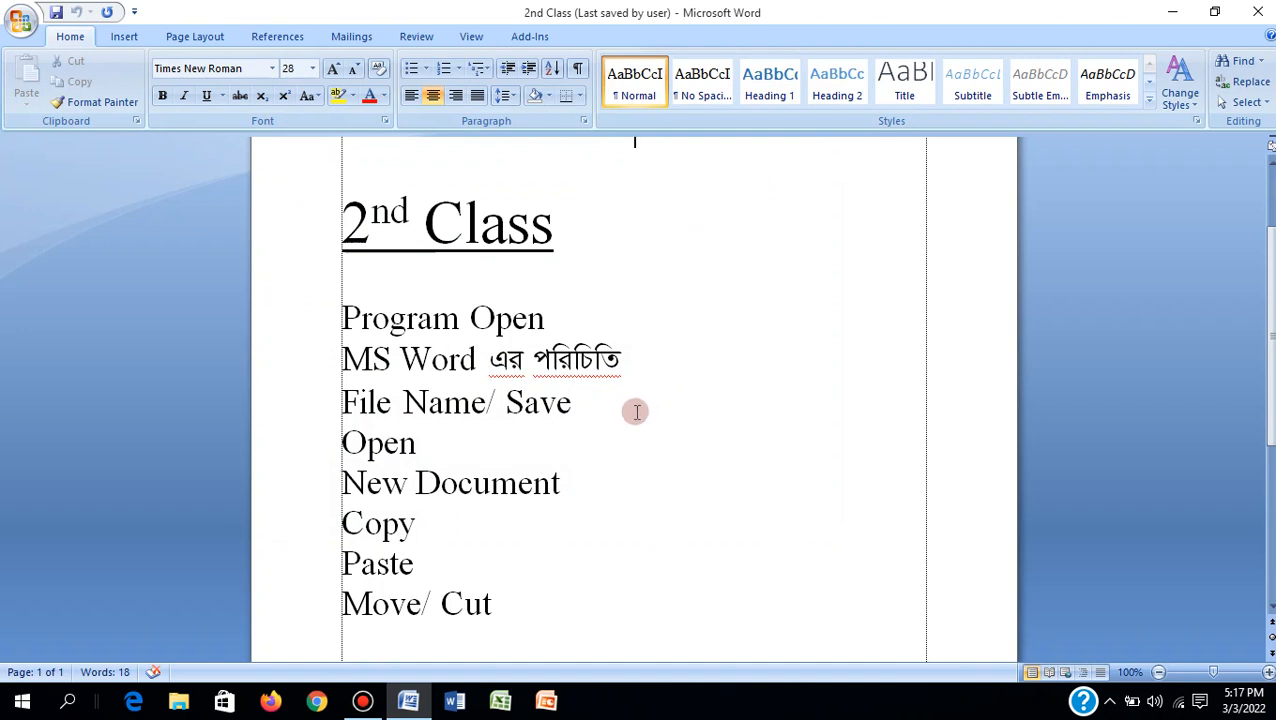
Step: Create a new blank document and enter the sample text "dcbnvnbdvf"
{"action": "key", "text": "ctrl+n"}
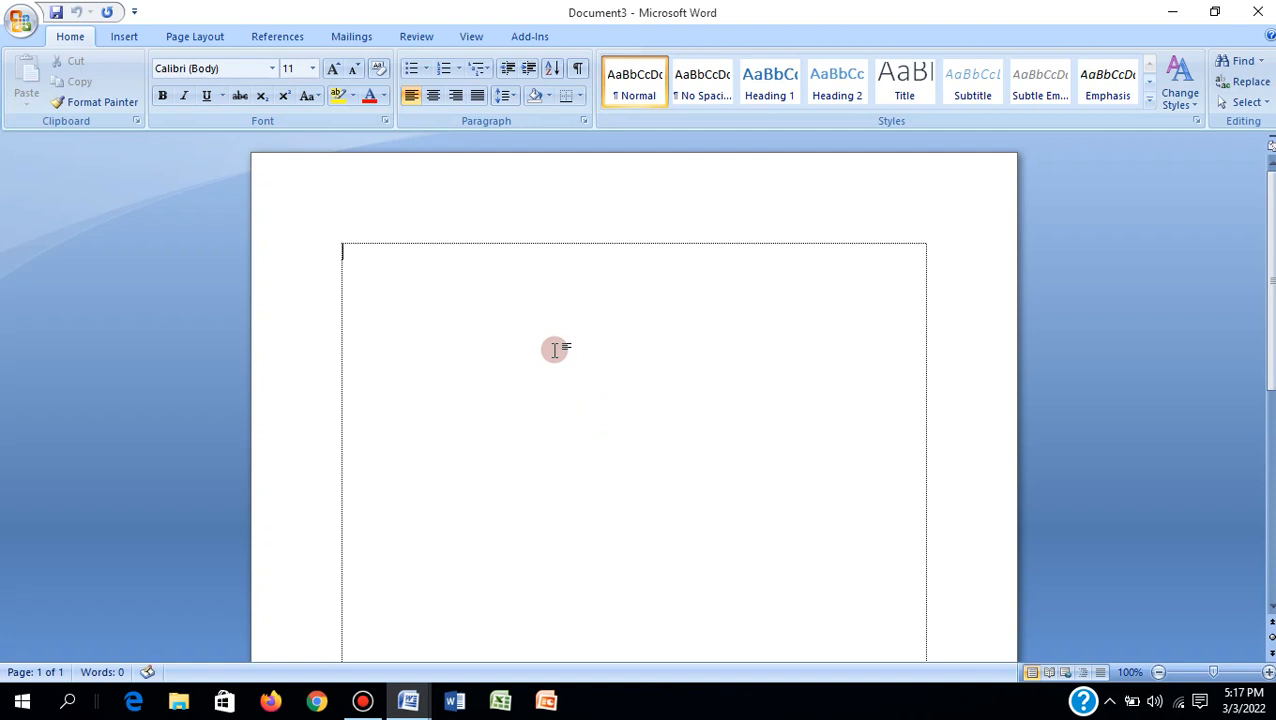
{"action": "type", "text": "dcbnvnb"}
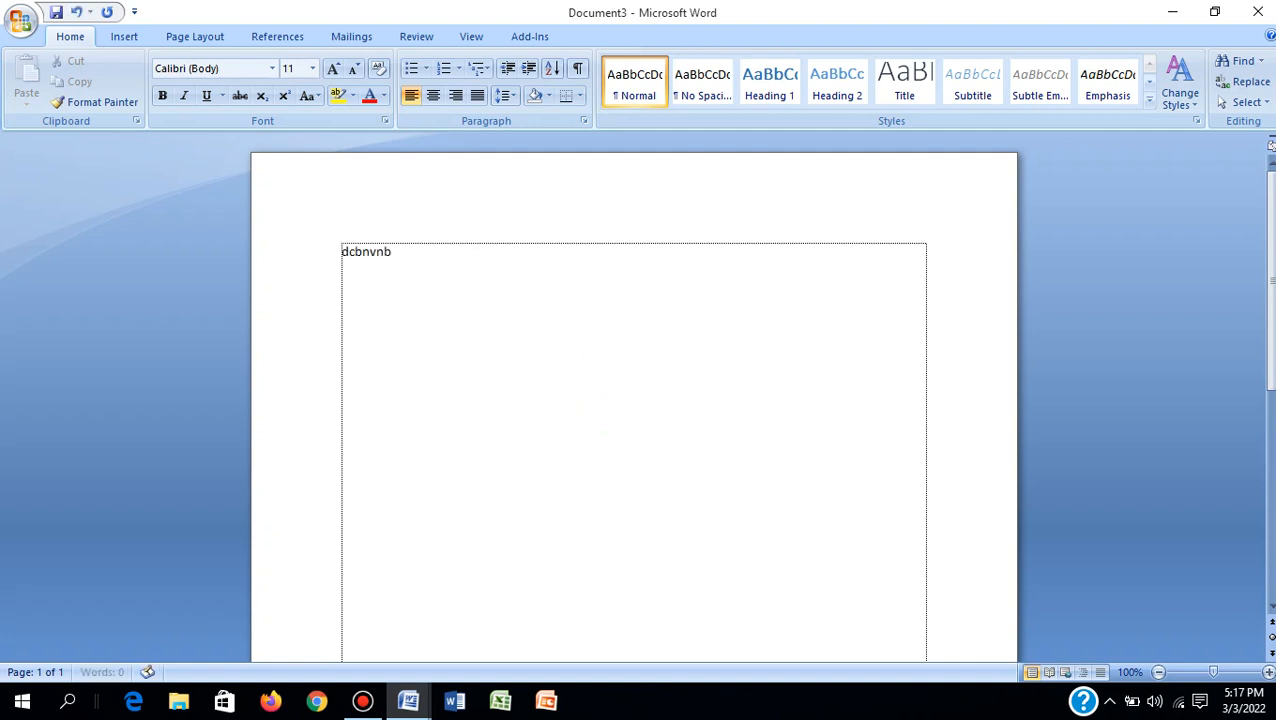
{"action": "type", "text": "dvf"}
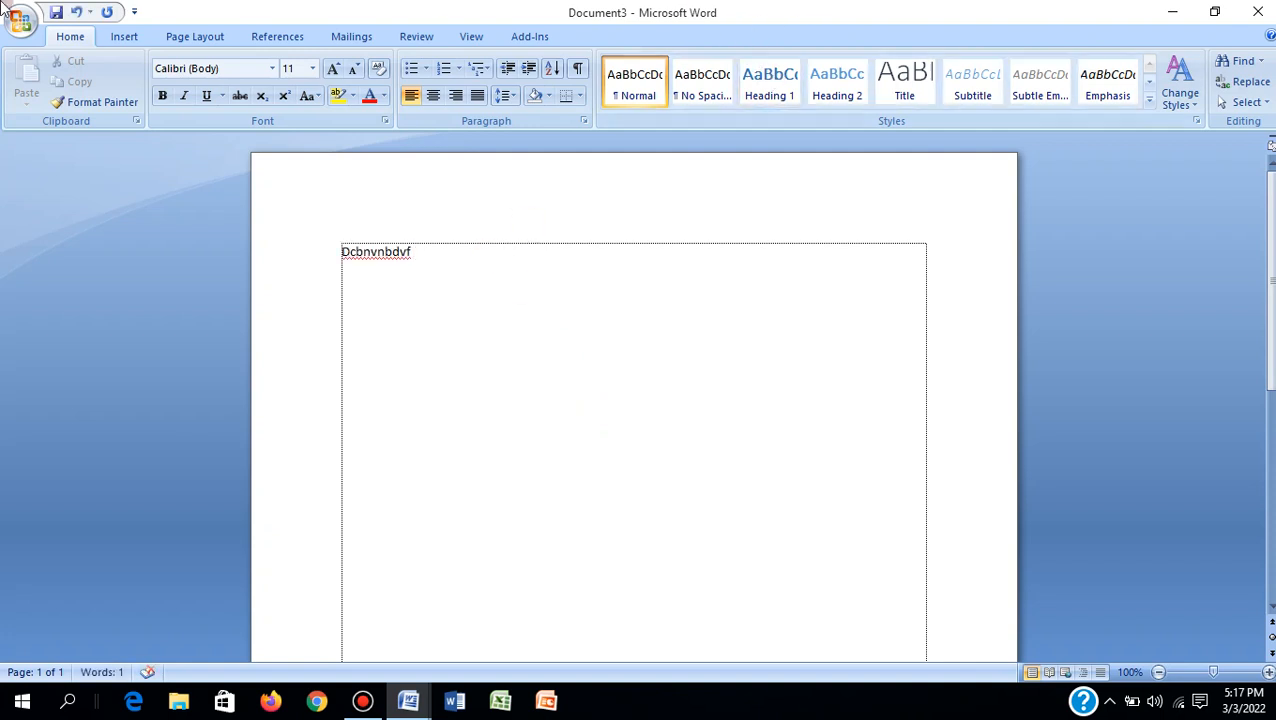
Step: Compare what Save and Save As open for the unsaved new document, dismissing the dialog each time without saving
{"action": "left_click", "coordinate": [20, 18]}
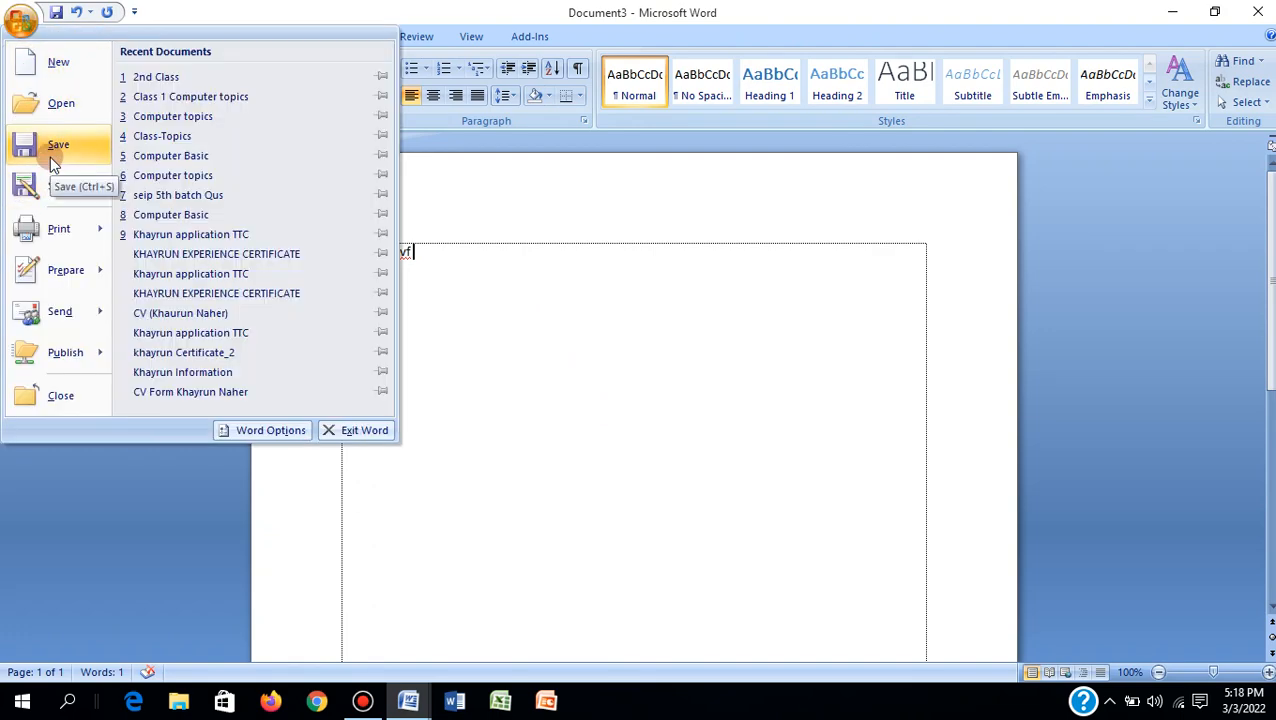
{"action": "left_click", "coordinate": [51, 157]}
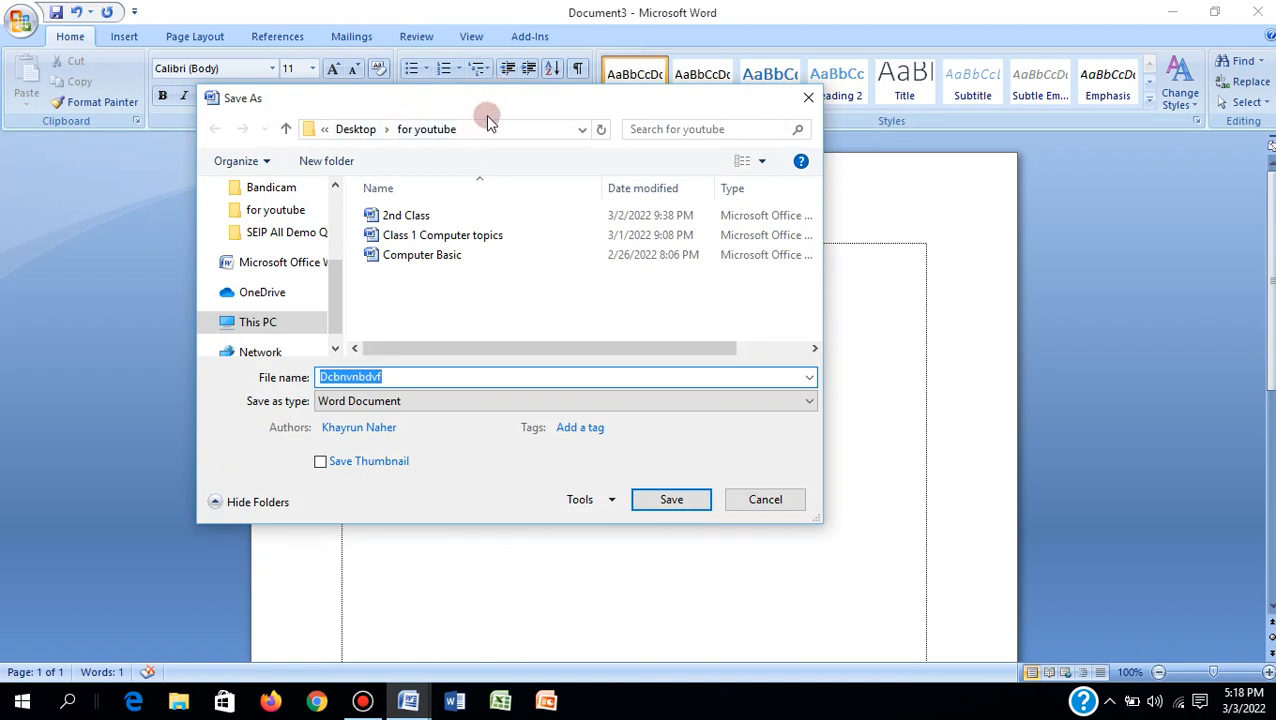
{"action": "left_click", "coordinate": [808, 97]}
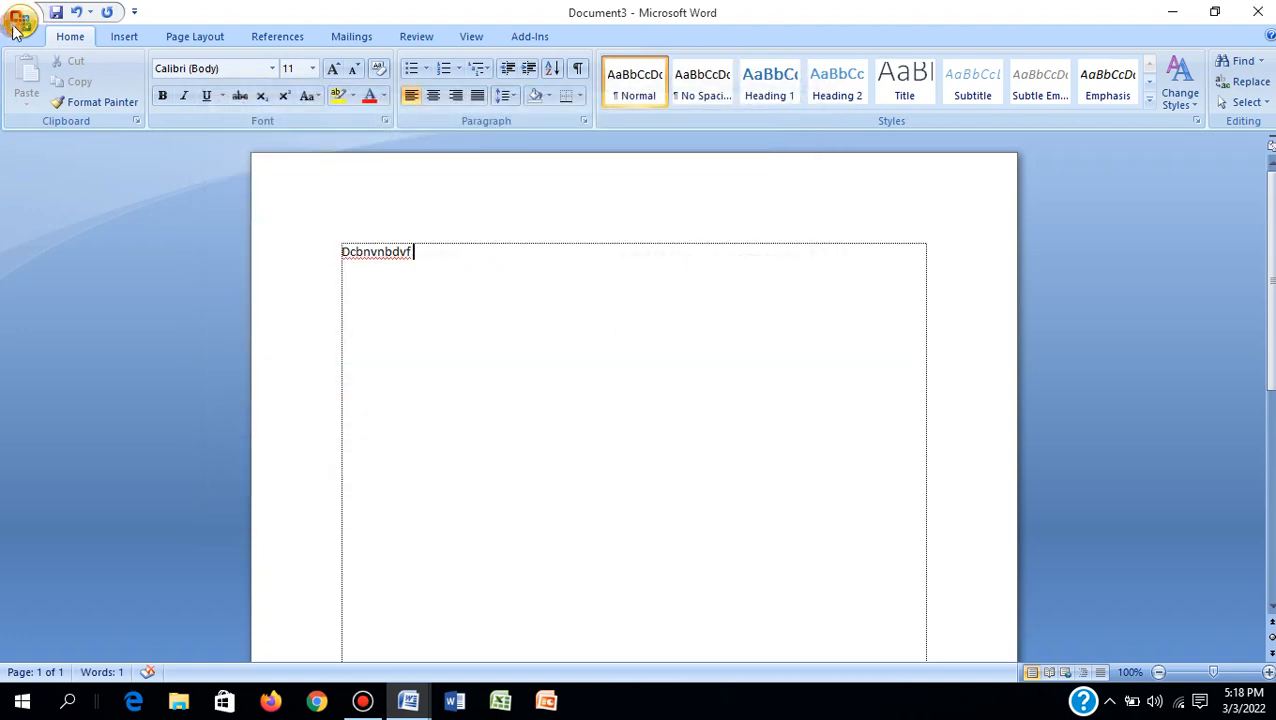
{"action": "left_click", "coordinate": [21, 21]}
{"action": "left_click", "coordinate": [57, 189]}
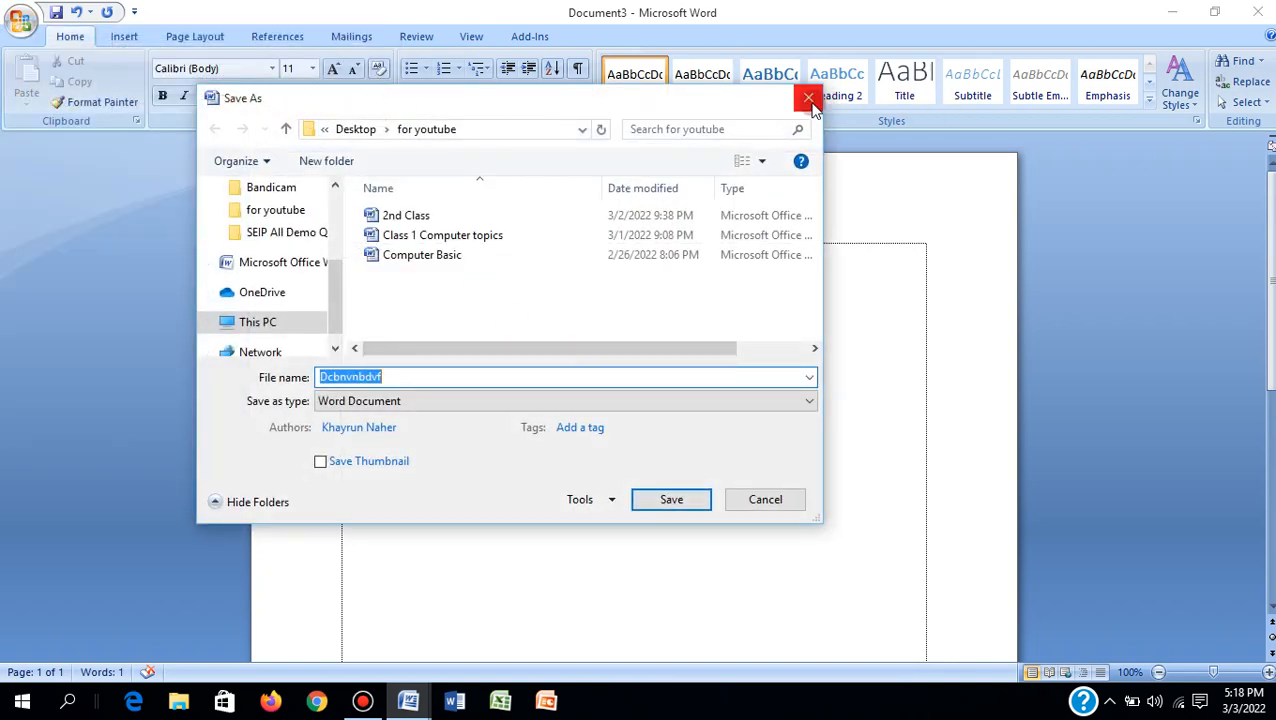
{"action": "left_click", "coordinate": [808, 100]}
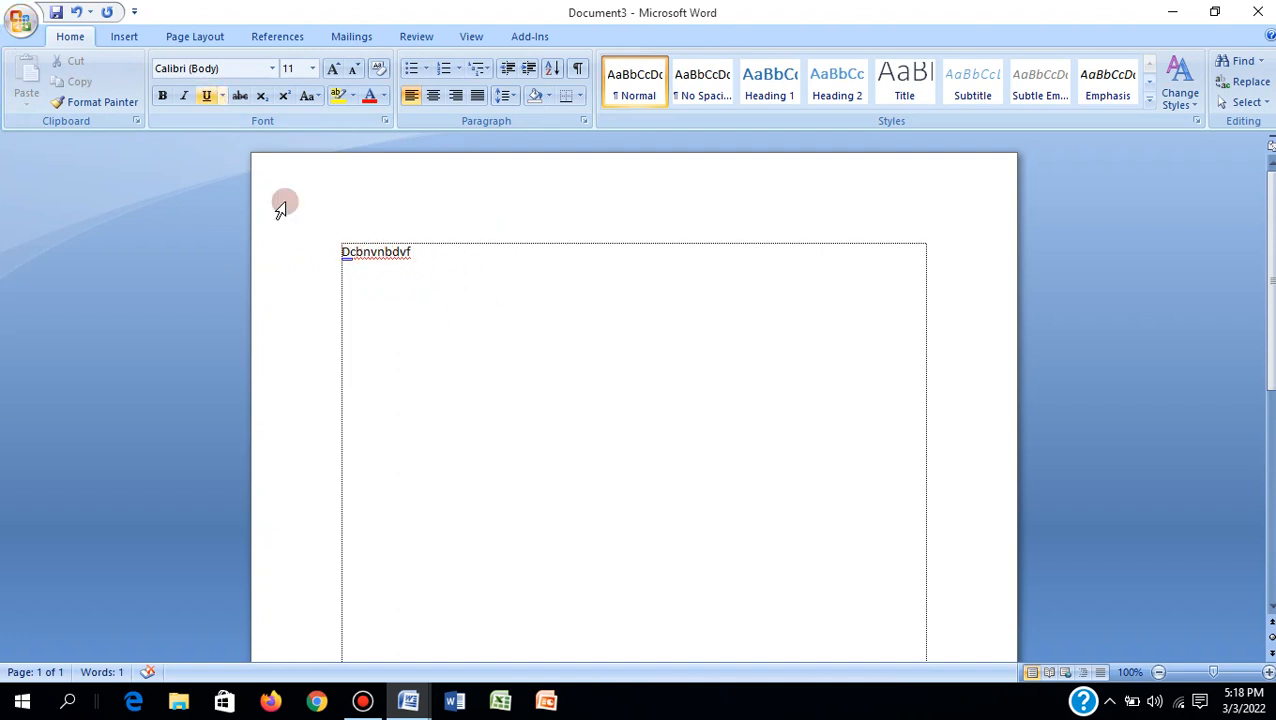
Step: Start saving the new document and choose the Desktop as its save location
{"action": "left_click", "coordinate": [20, 20]}
{"action": "left_click", "coordinate": [63, 140]}
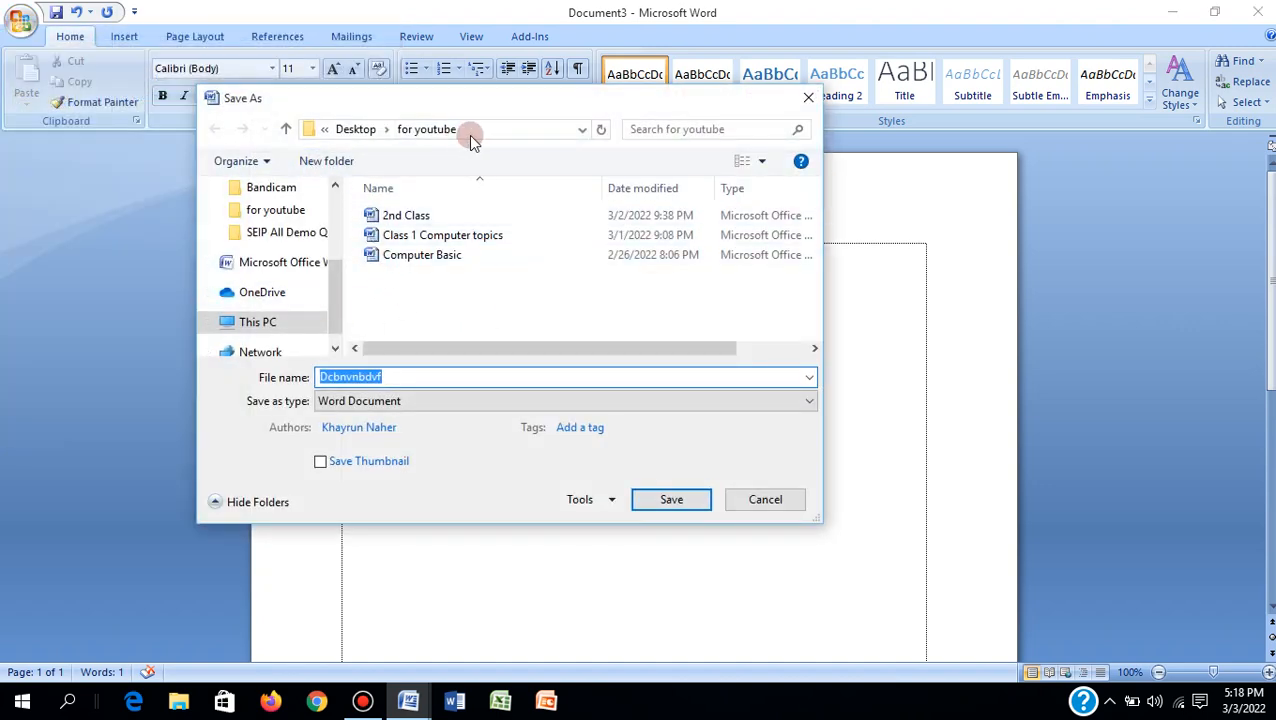
{"action": "left_click", "coordinate": [288, 133]}
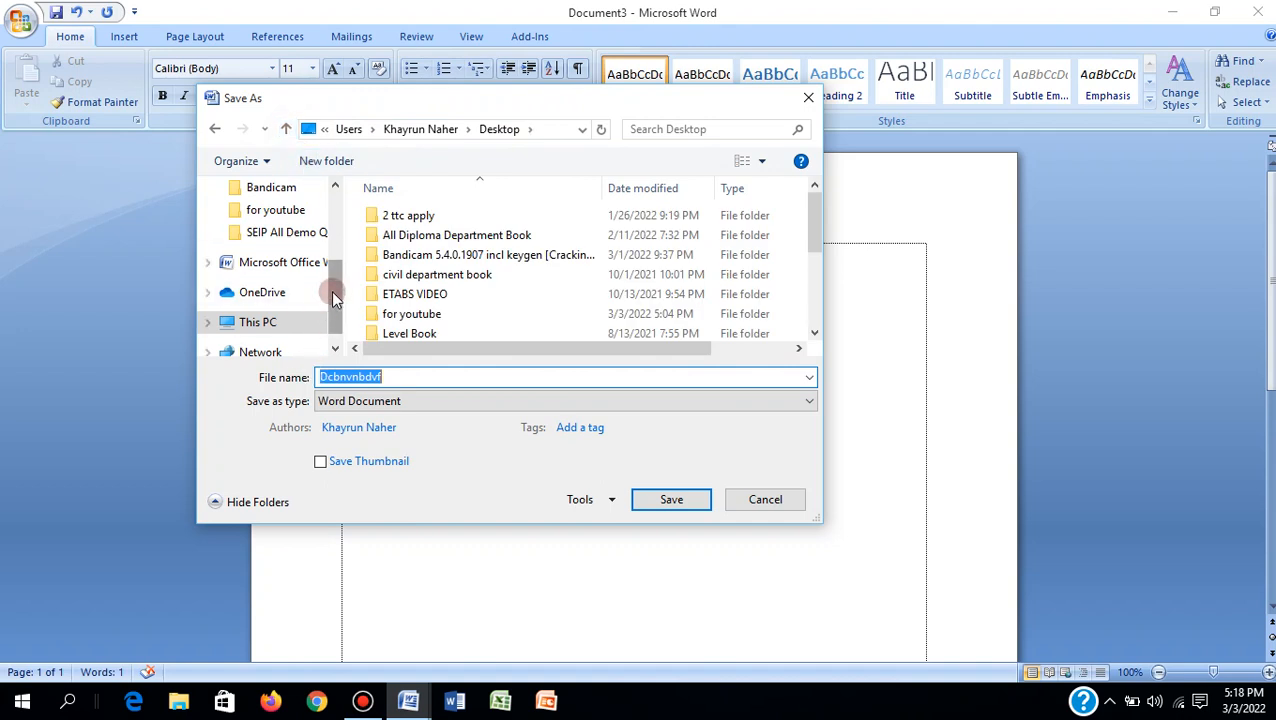
{"action": "scroll", "coordinate": [340, 270], "scroll_direction": "up", "scroll_amount": 3}
{"action": "scroll", "coordinate": [330, 262], "scroll_direction": "up", "scroll_amount": 2}
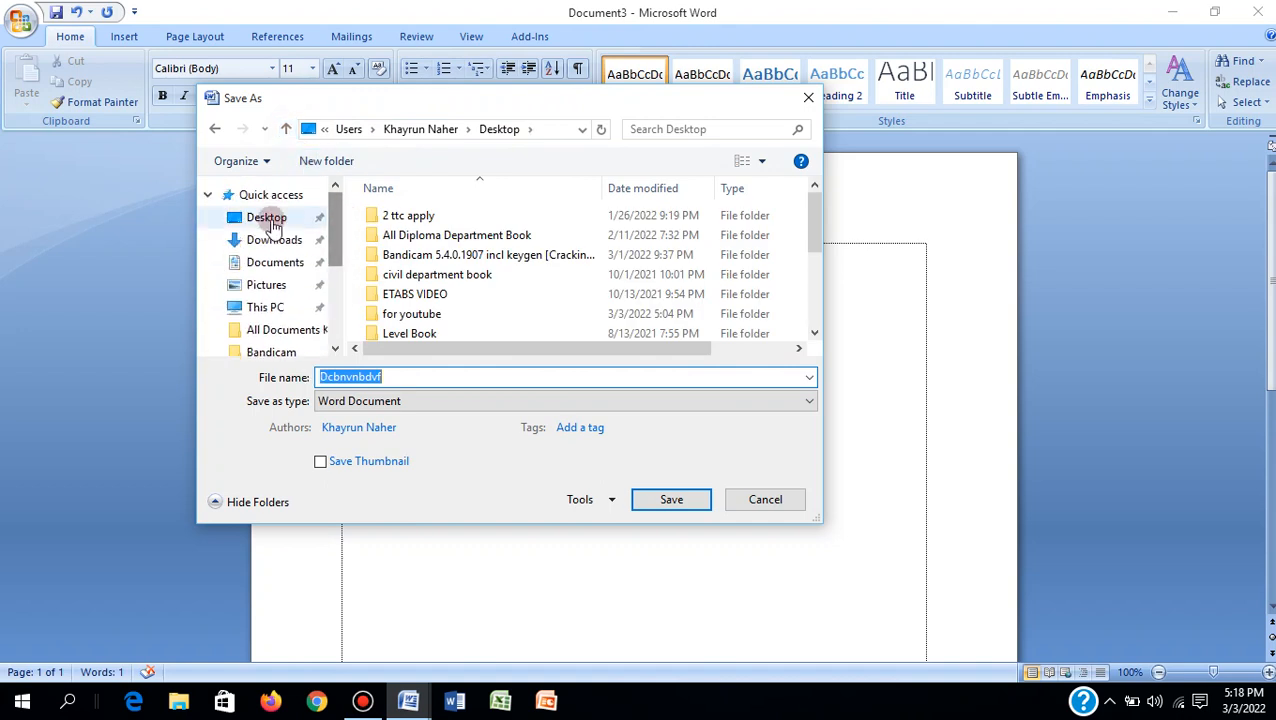
{"action": "left_click", "coordinate": [266, 217]}
Step: Name the file "Doc File" and save it as a Word Document on the Desktop
{"action": "left_click_drag", "start_coordinate": [405, 377], "coordinate": [55, 387]}
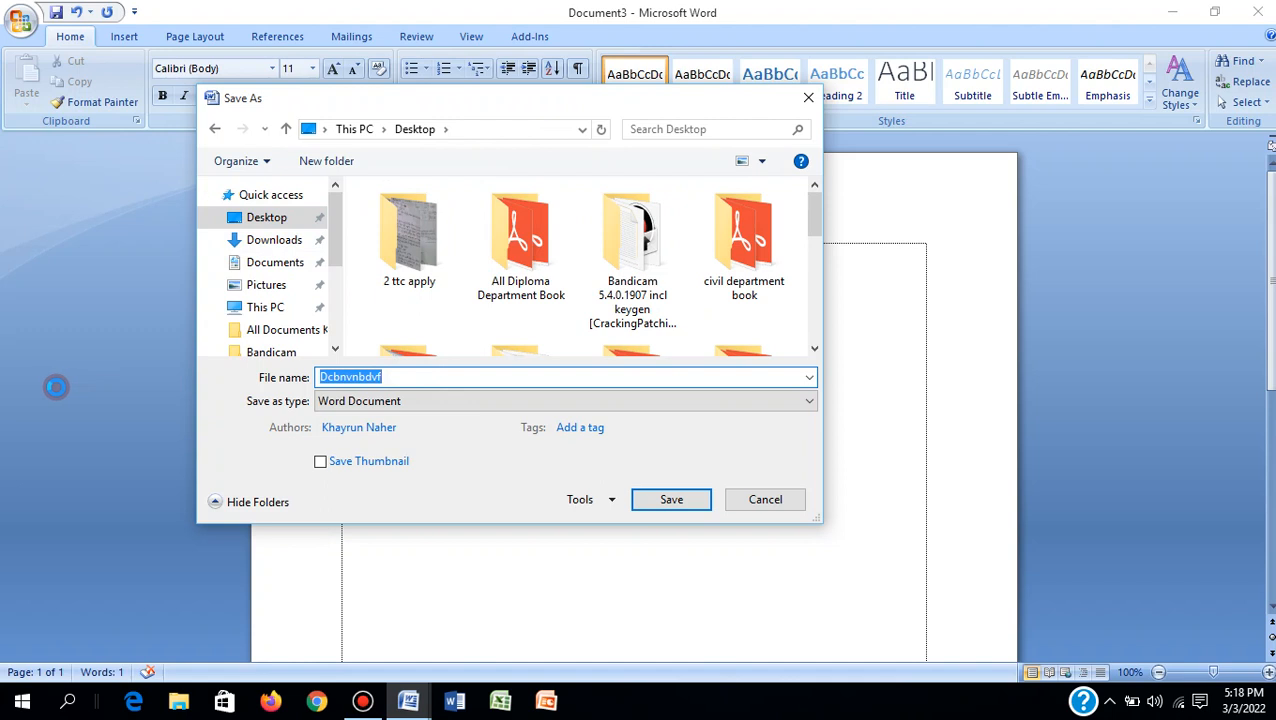
{"action": "type", "text": "Kh"}
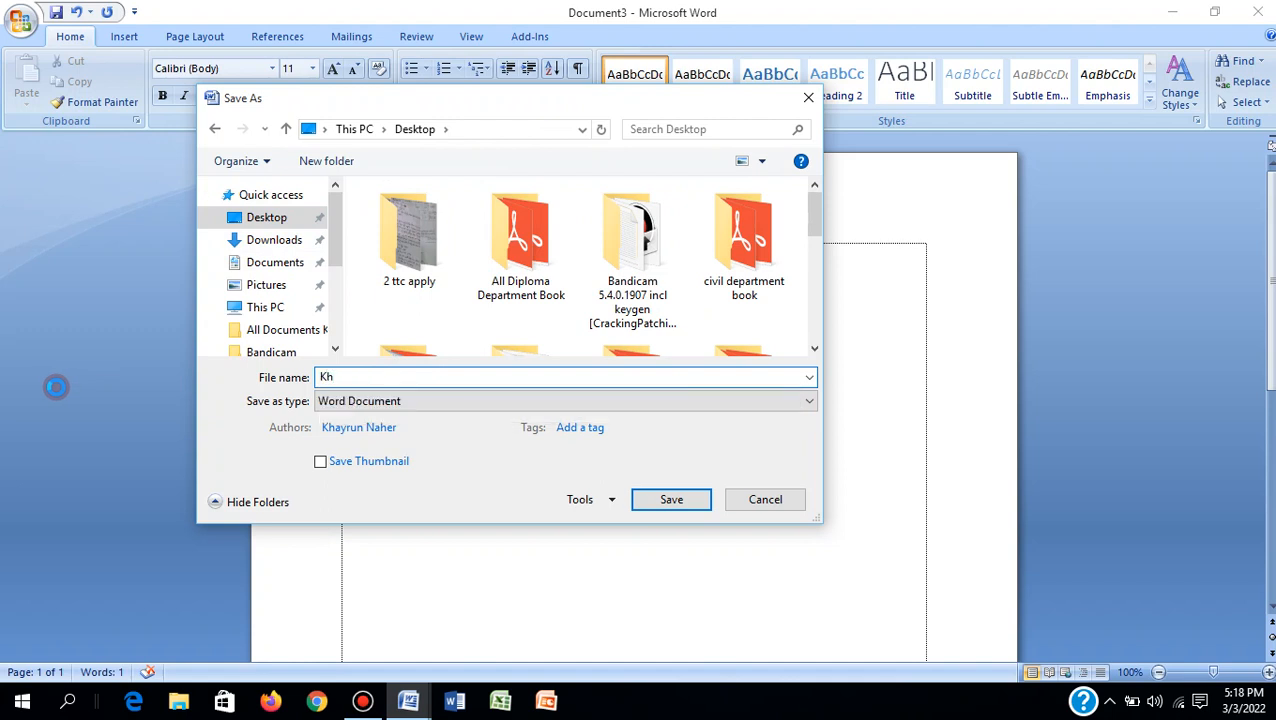
{"action": "key", "text": "BackSpace"}
{"action": "key", "text": "BackSpace"}
{"action": "type", "text": "Doc File"}
{"action": "left_click", "coordinate": [671, 500]}
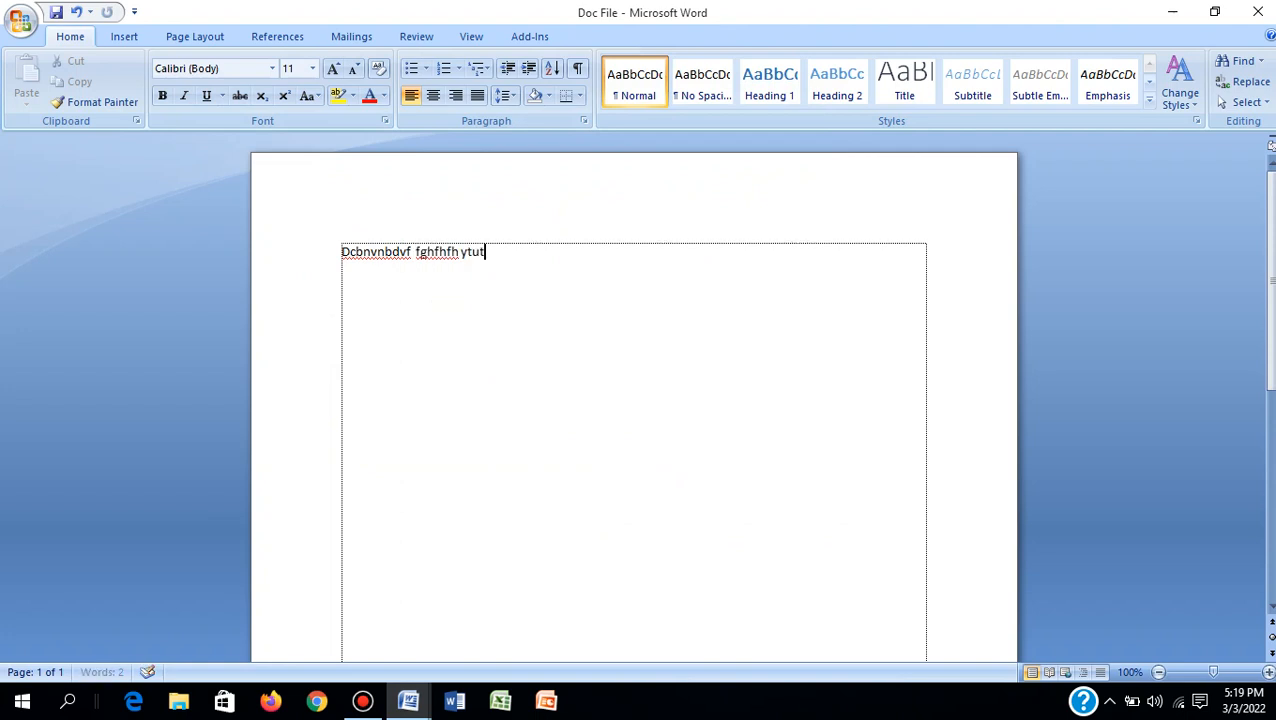
Step: Continue the sample line with "gfghfg gfhf fy" and highlight the originally saved word and the newly added text in turn
{"action": "type", "text": "gfghfg"}
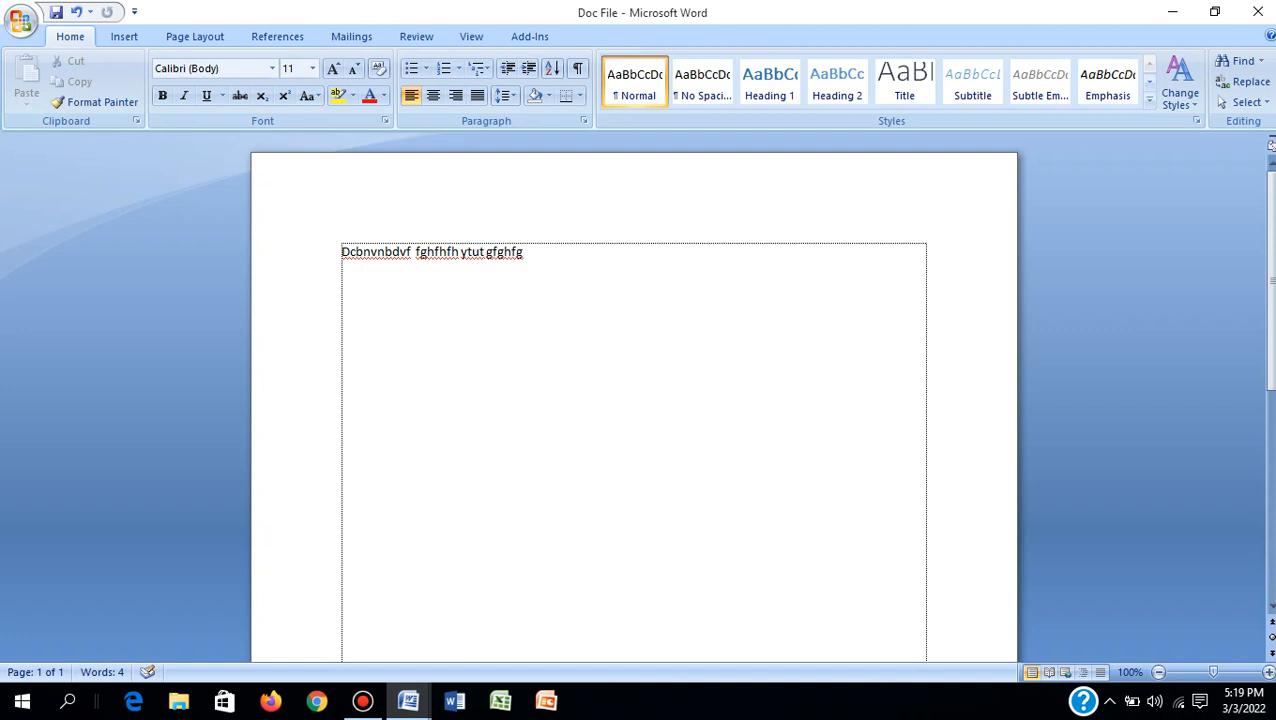
{"action": "type", "text": " gfhf fy"}
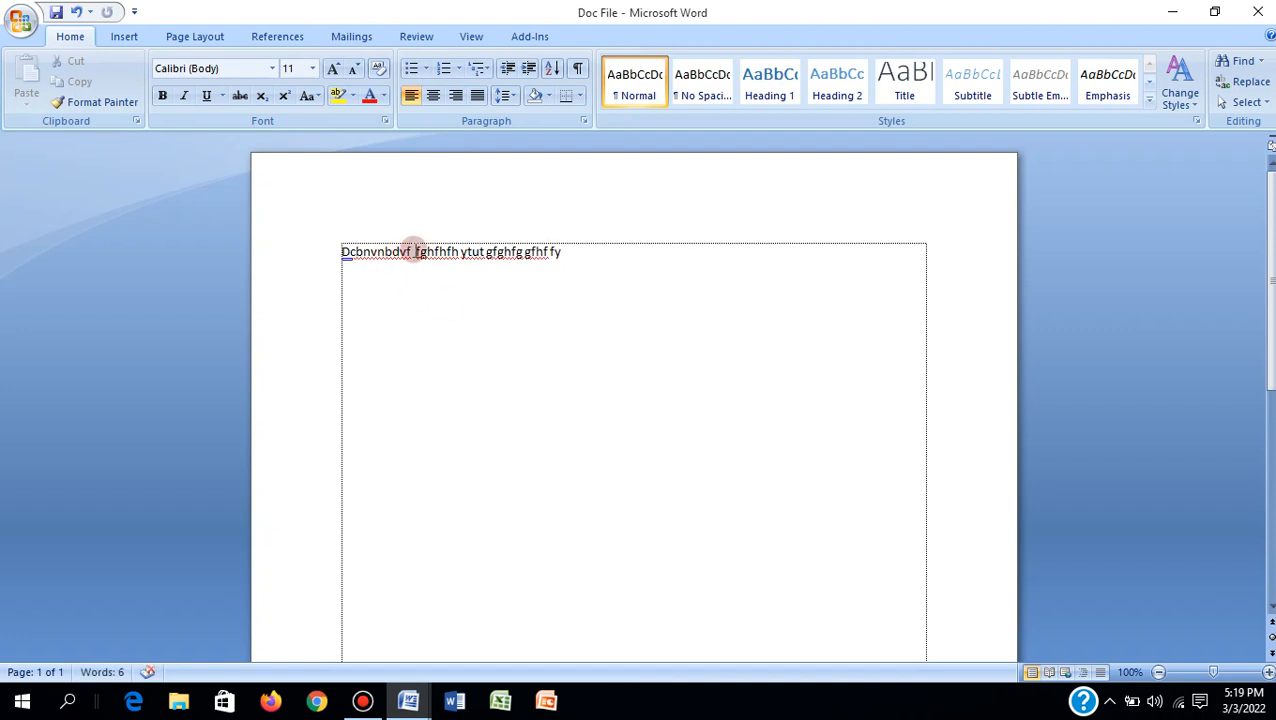
{"action": "left_click_drag", "start_coordinate": [410, 251], "coordinate": [328, 251]}
{"action": "left_click", "coordinate": [510, 313]}
{"action": "left_click_drag", "start_coordinate": [414, 251], "coordinate": [581, 265]}
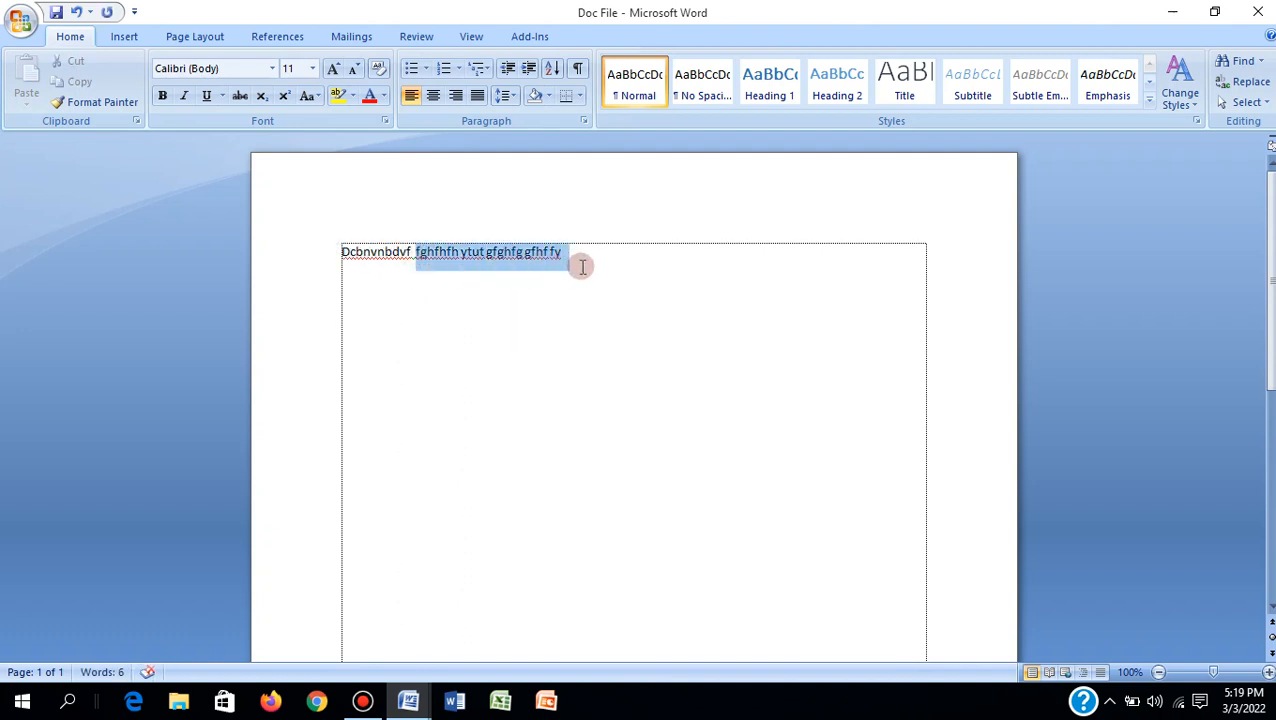
{"action": "left_click", "coordinate": [564, 325]}
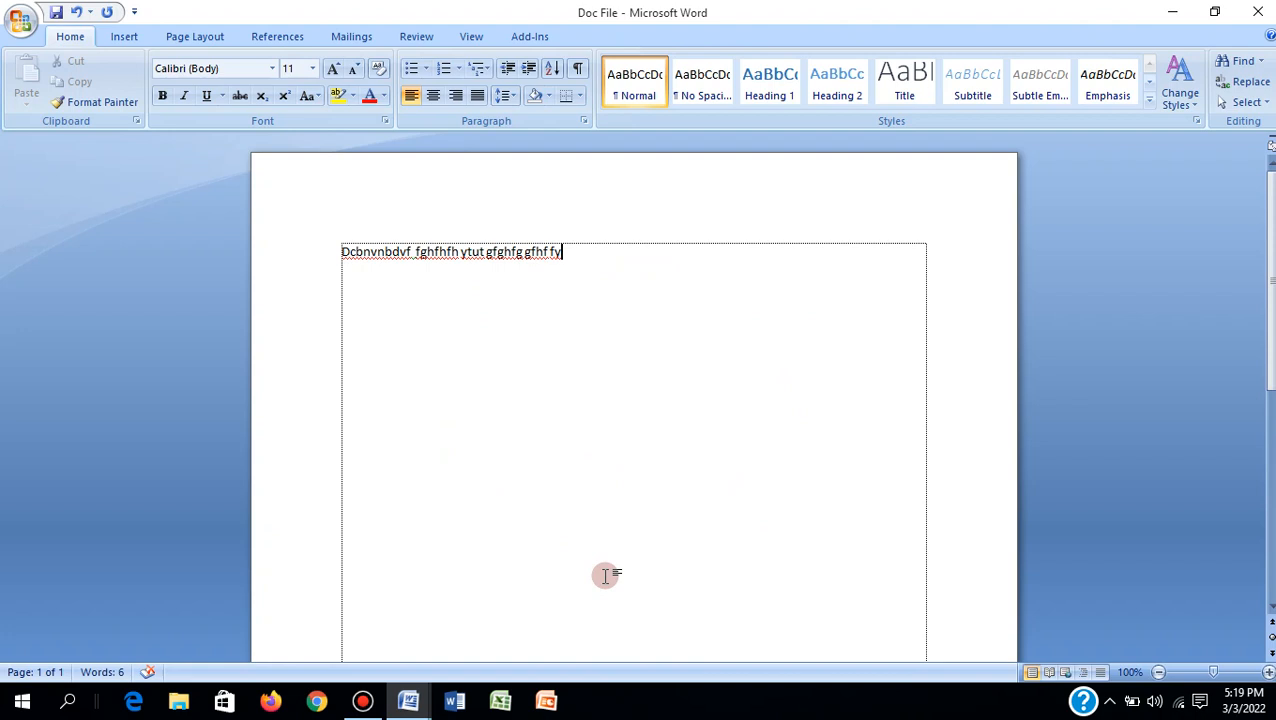
Step: Use Save As to save the edited document on the Desktop under the same name "Doc File" as a Word Document
{"action": "left_click", "coordinate": [22, 22]}
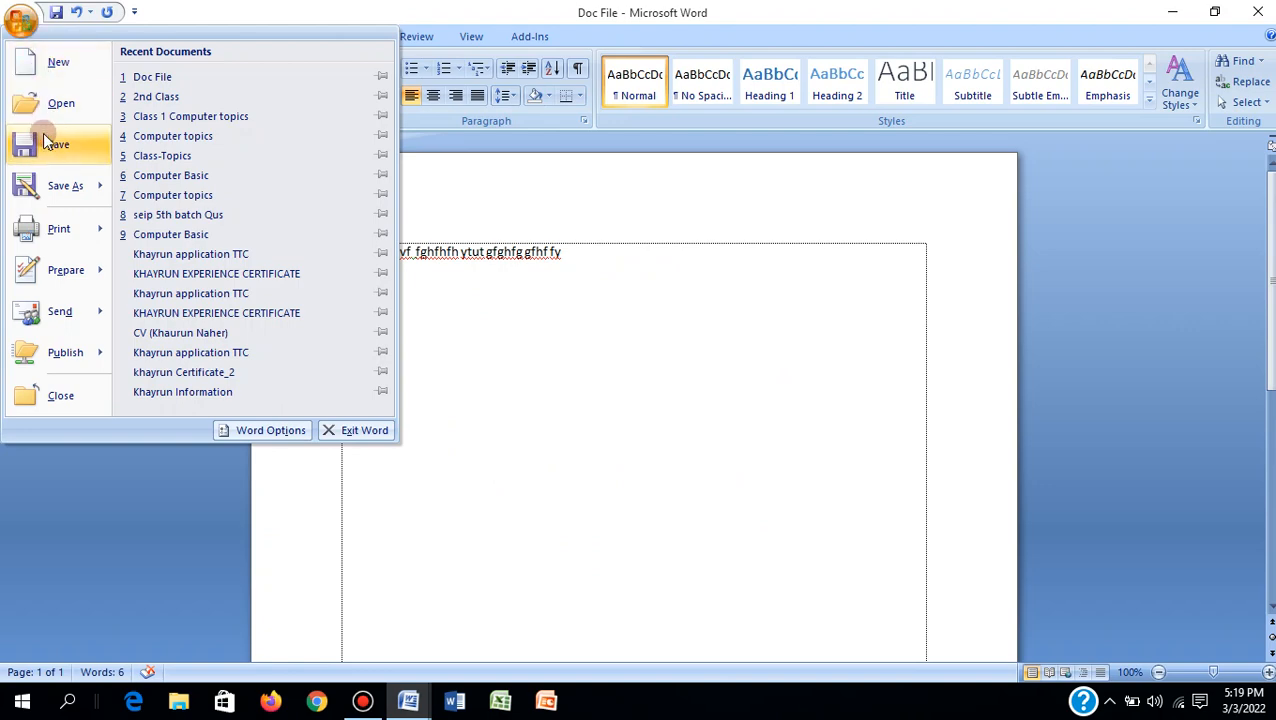
{"action": "left_click", "coordinate": [62, 186]}
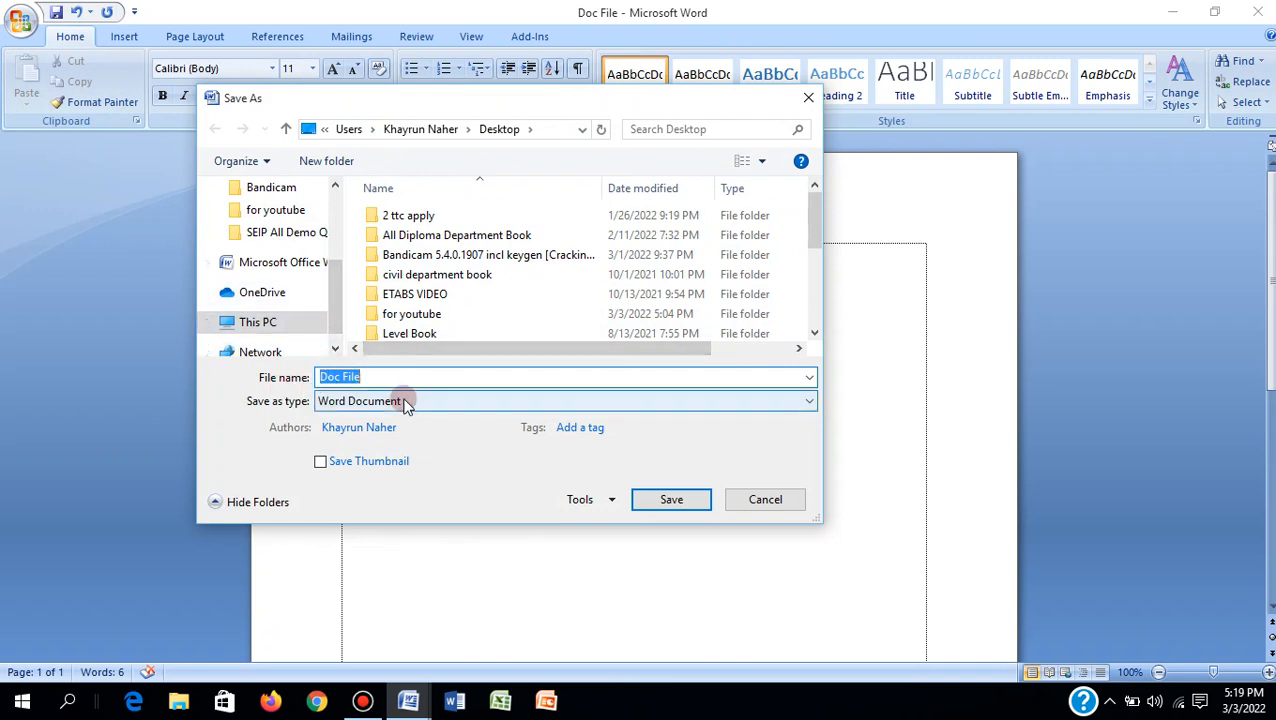
{"action": "left_click", "coordinate": [672, 501]}
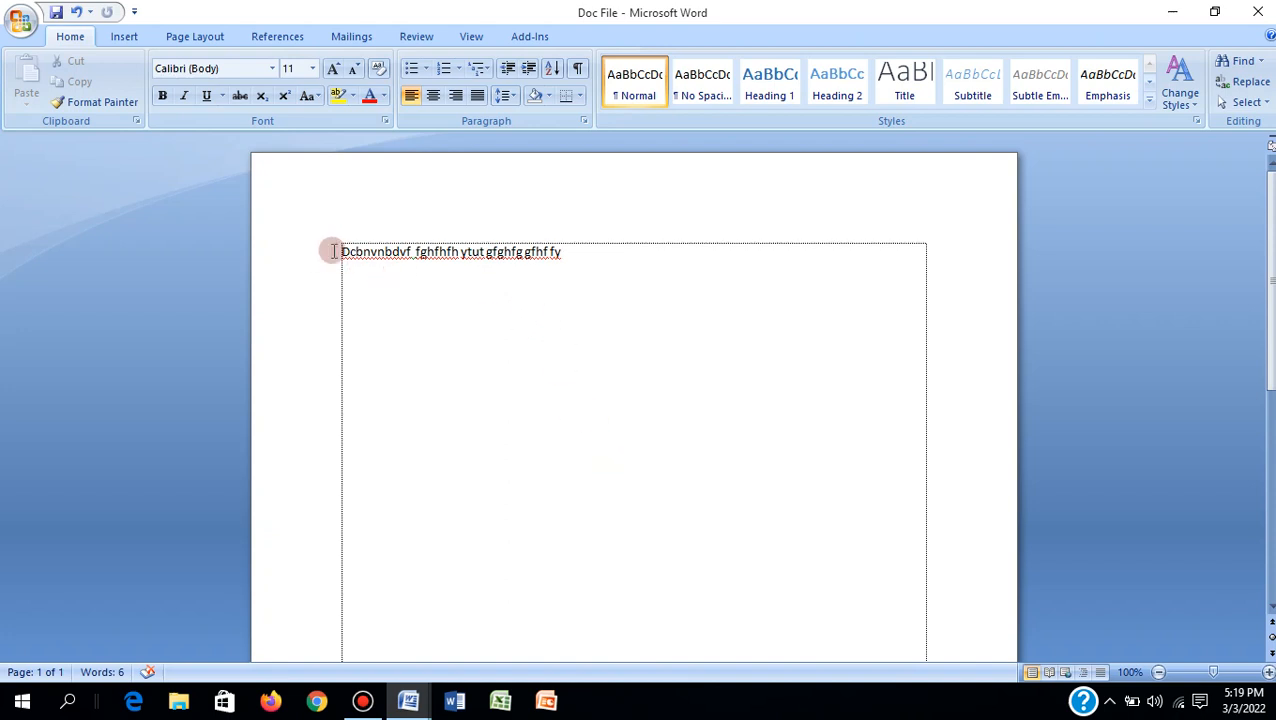
Step: Replace the whole sample line with the text "Bangladesg is a beautiful cuntry"
{"action": "left_click_drag", "start_coordinate": [333, 251], "coordinate": [641, 262]}
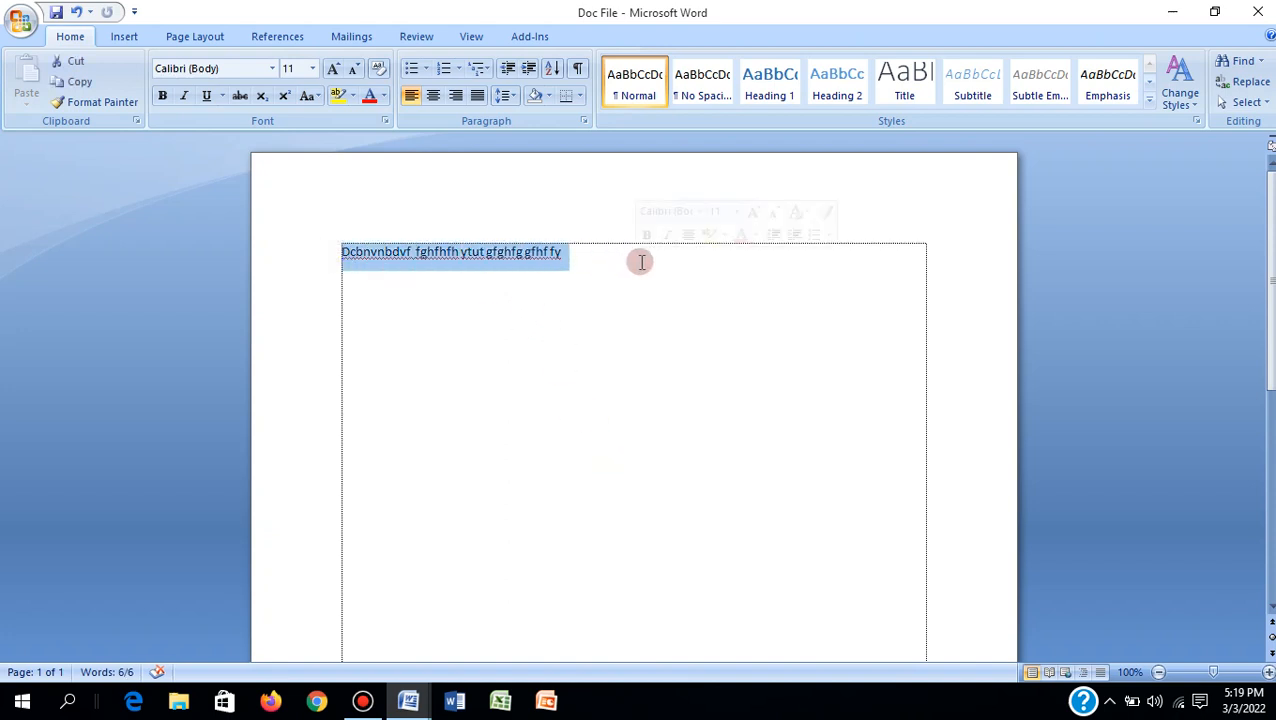
{"action": "key", "text": "Delete"}
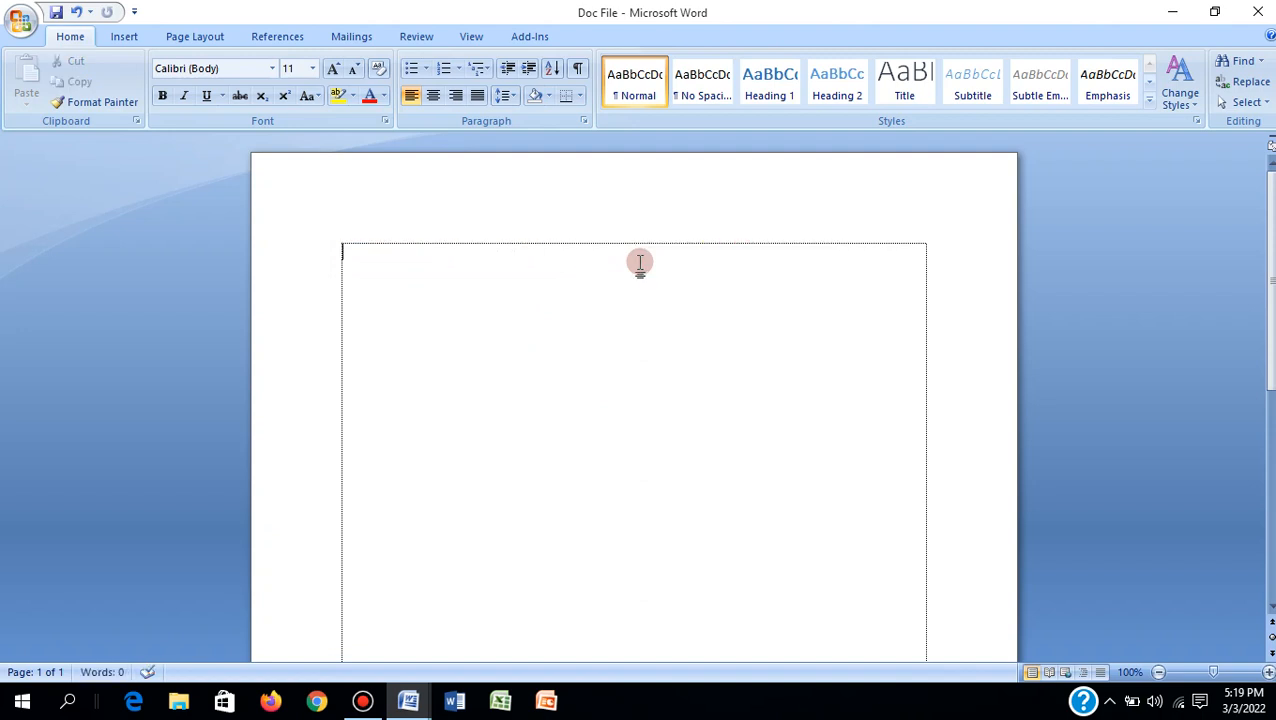
{"action": "type", "text": "fgdfg"}
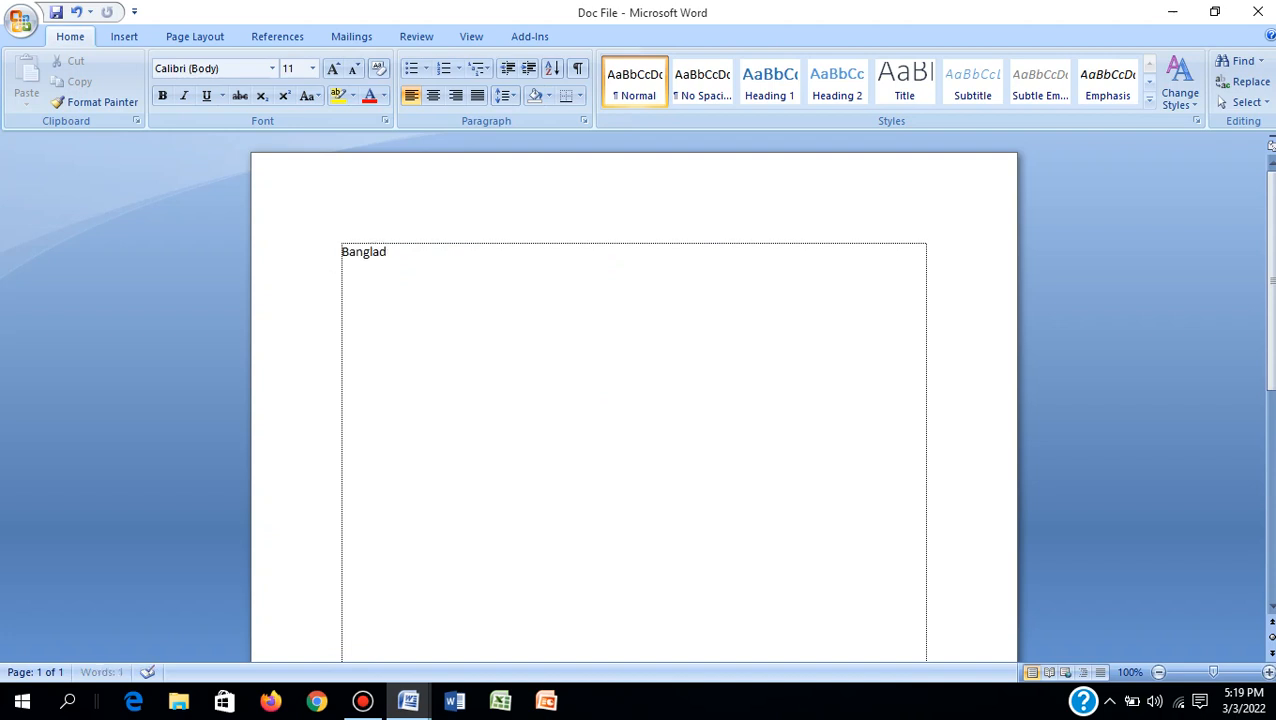
{"action": "type", "text": "i"}
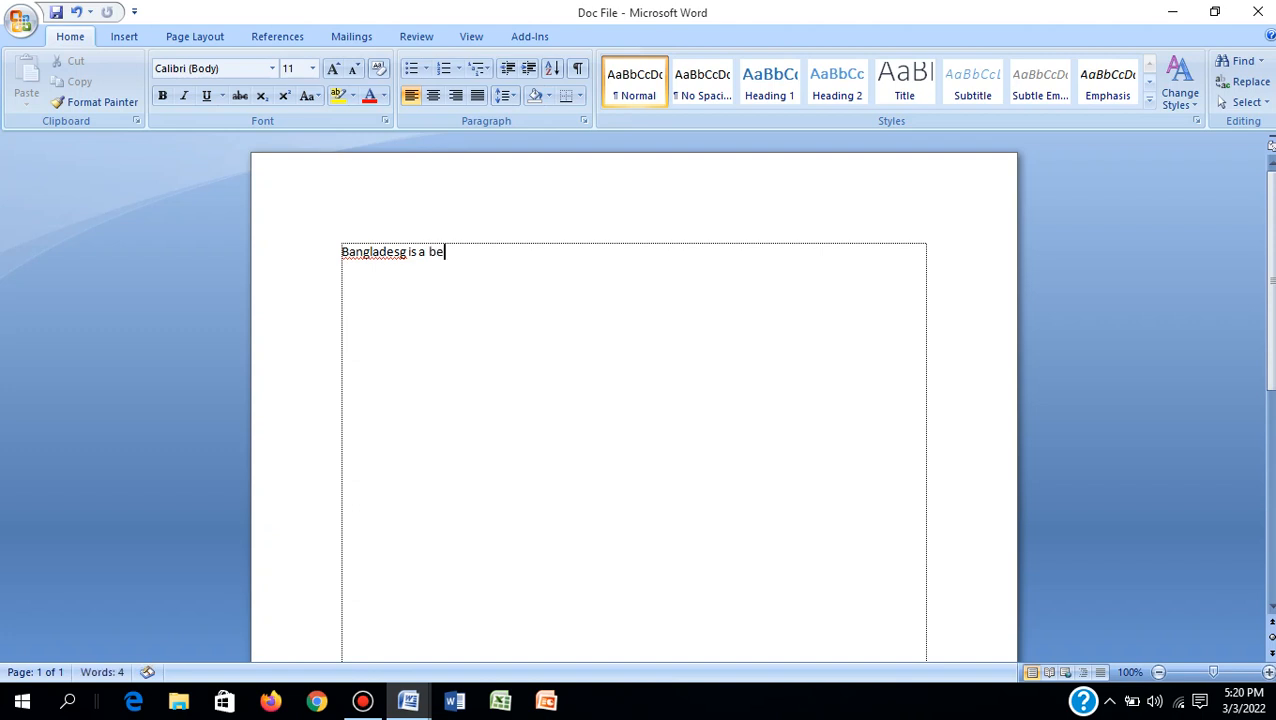
{"action": "type", "text": "ful cuntry"}
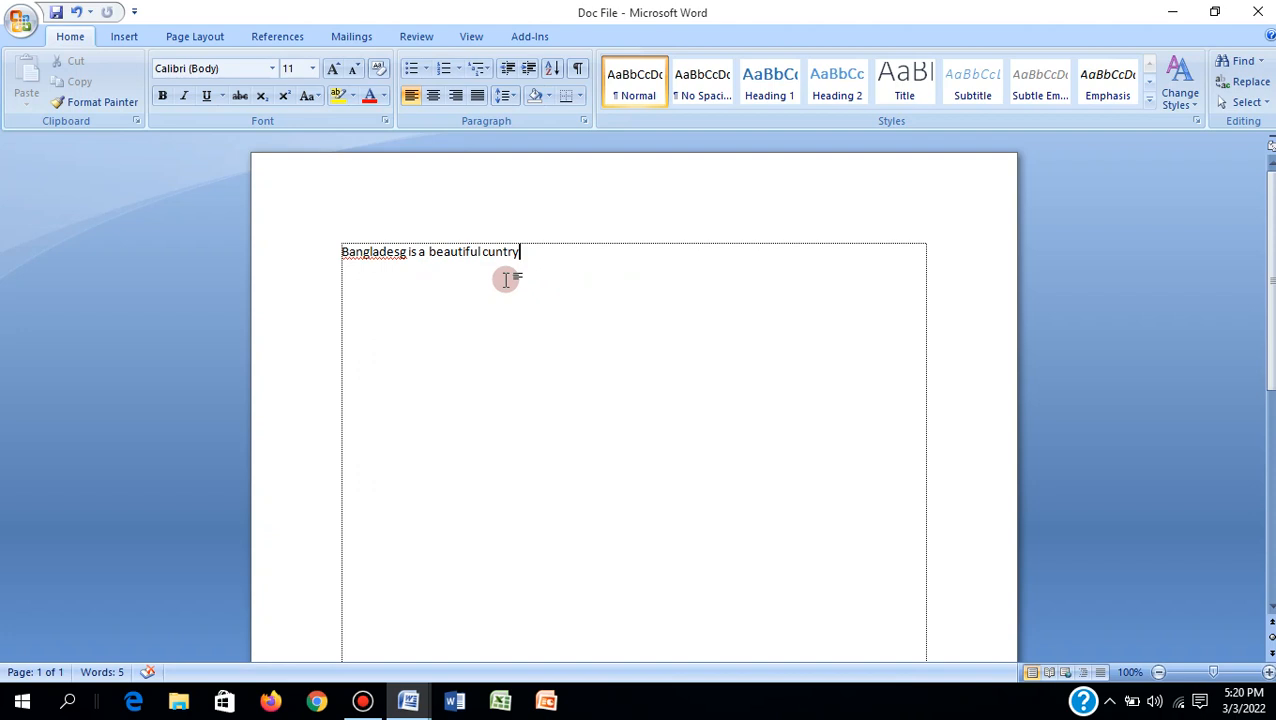
Step: Correct the sentence to "Bangladesh is a beautiful country." and save the document under its existing name
{"action": "left_click", "coordinate": [406, 251]}
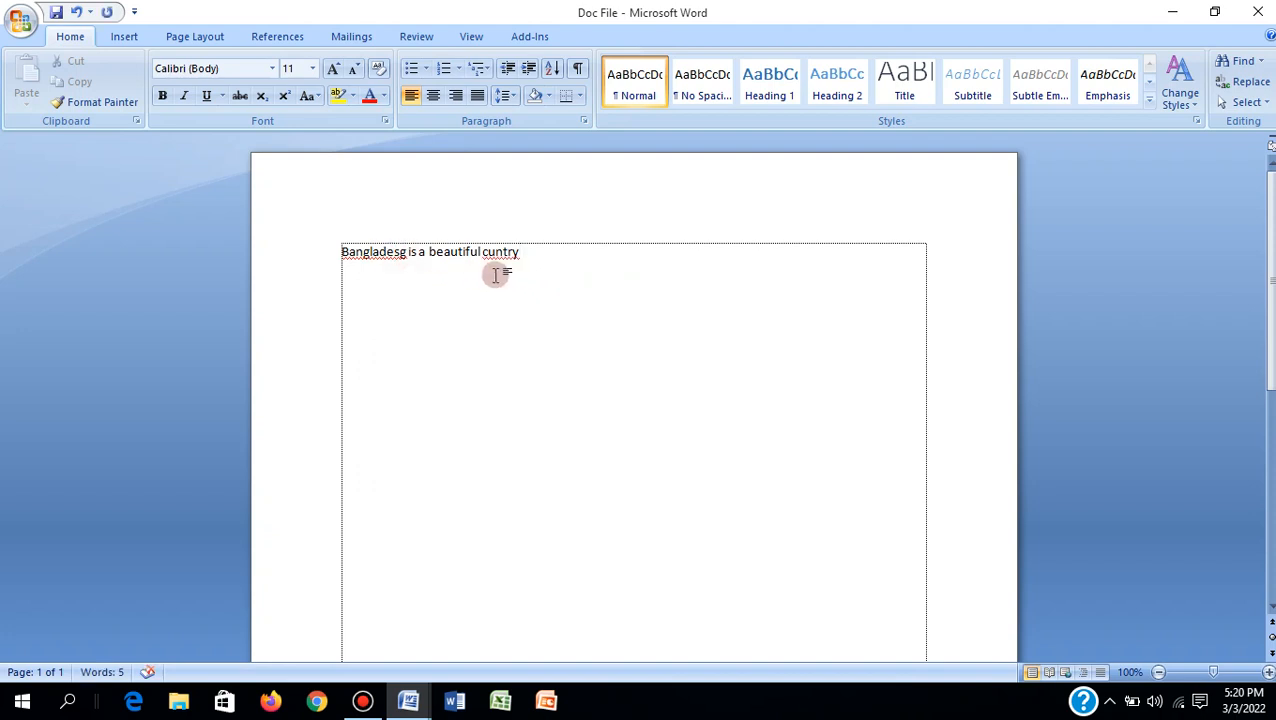
{"action": "key", "text": "BackSpace"}
{"action": "type", "text": "h"}
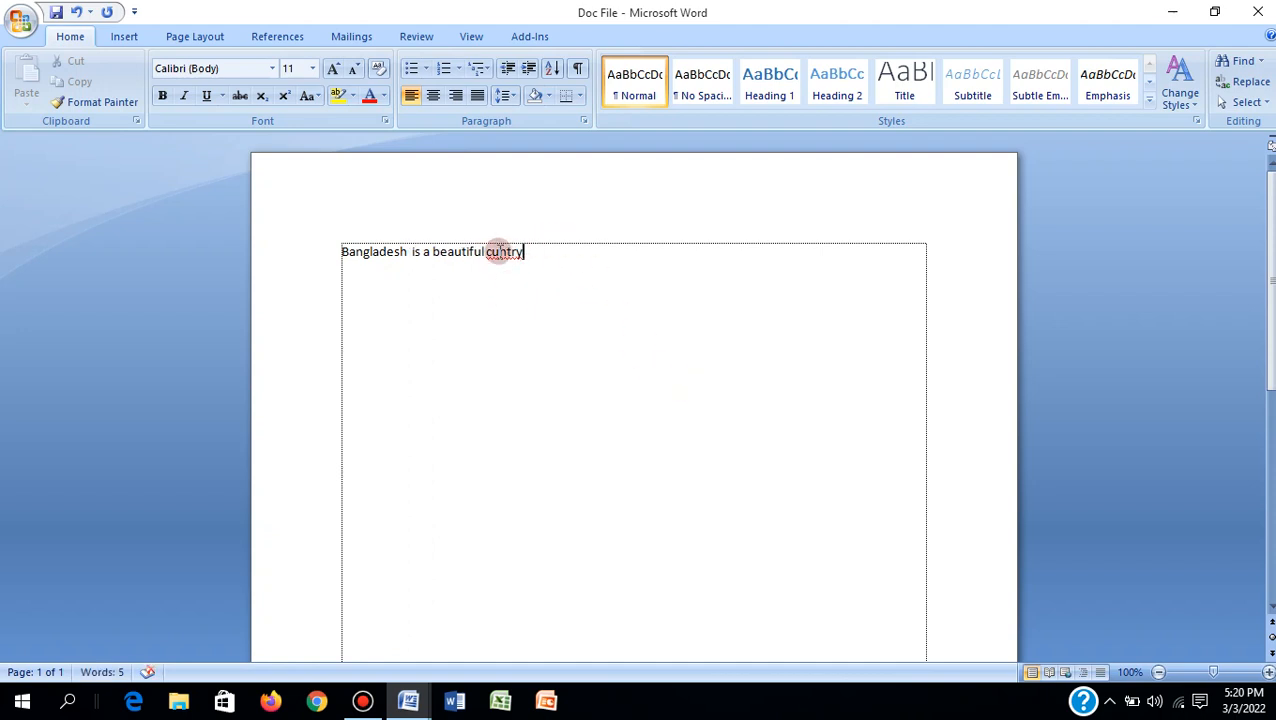
{"action": "right_click", "coordinate": [501, 251]}
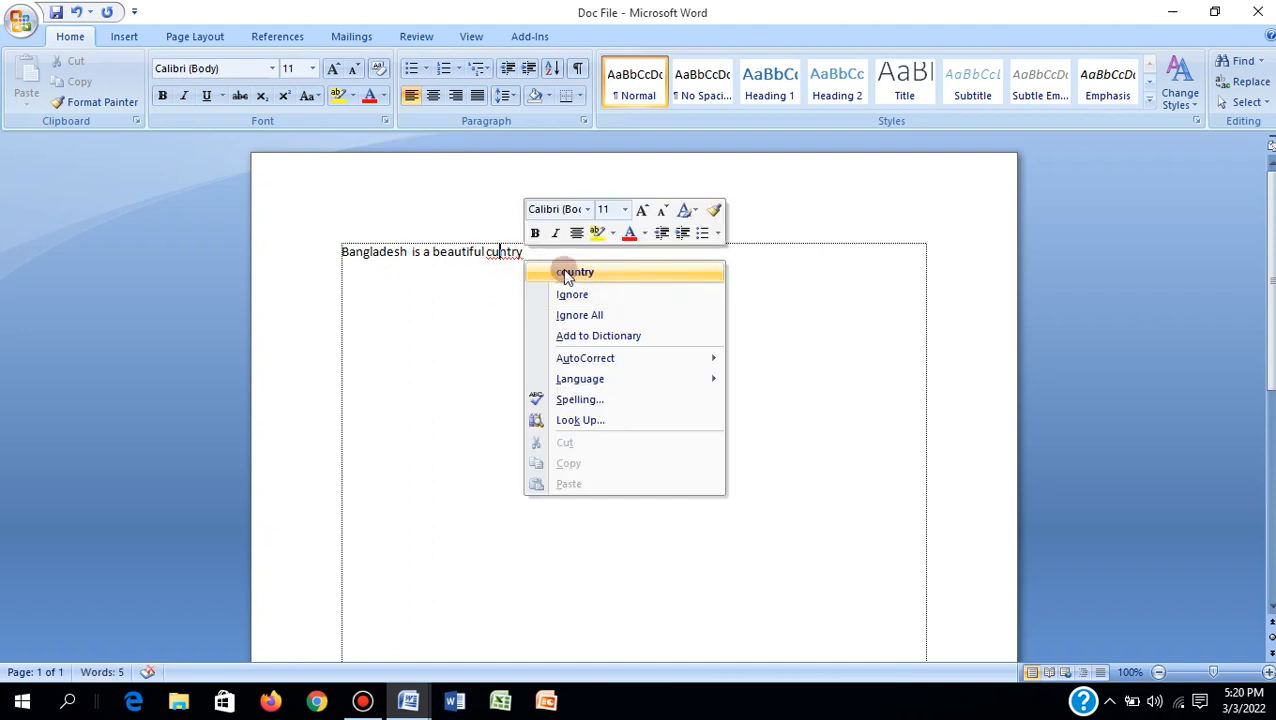
{"action": "left_click", "coordinate": [562, 270]}
{"action": "type", "text": "."}
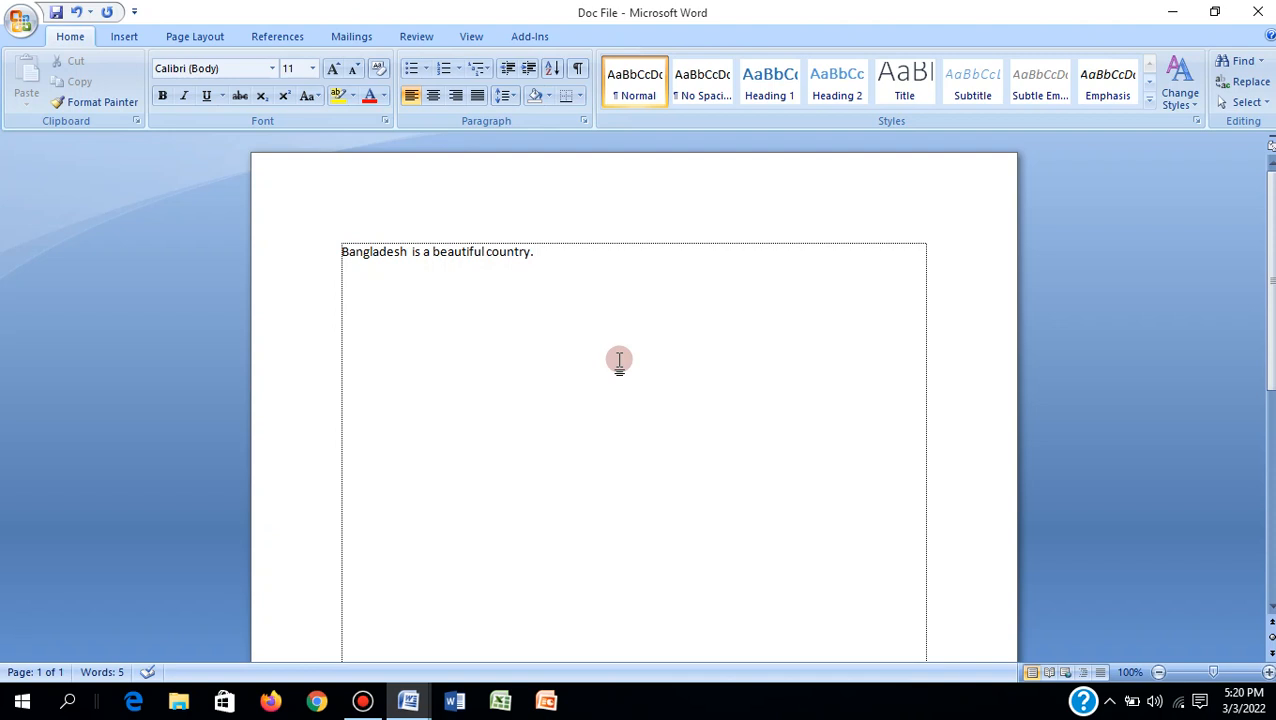
{"action": "left_click", "coordinate": [21, 22]}
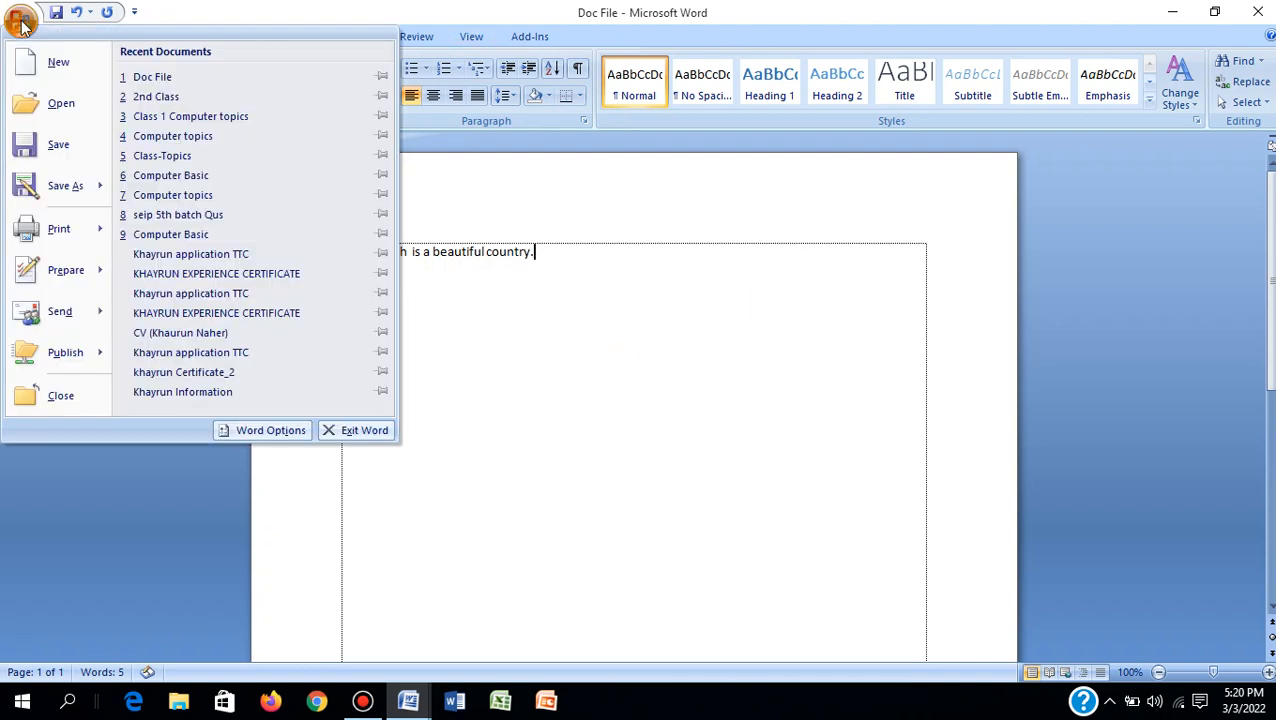
{"action": "left_click", "coordinate": [77, 142]}
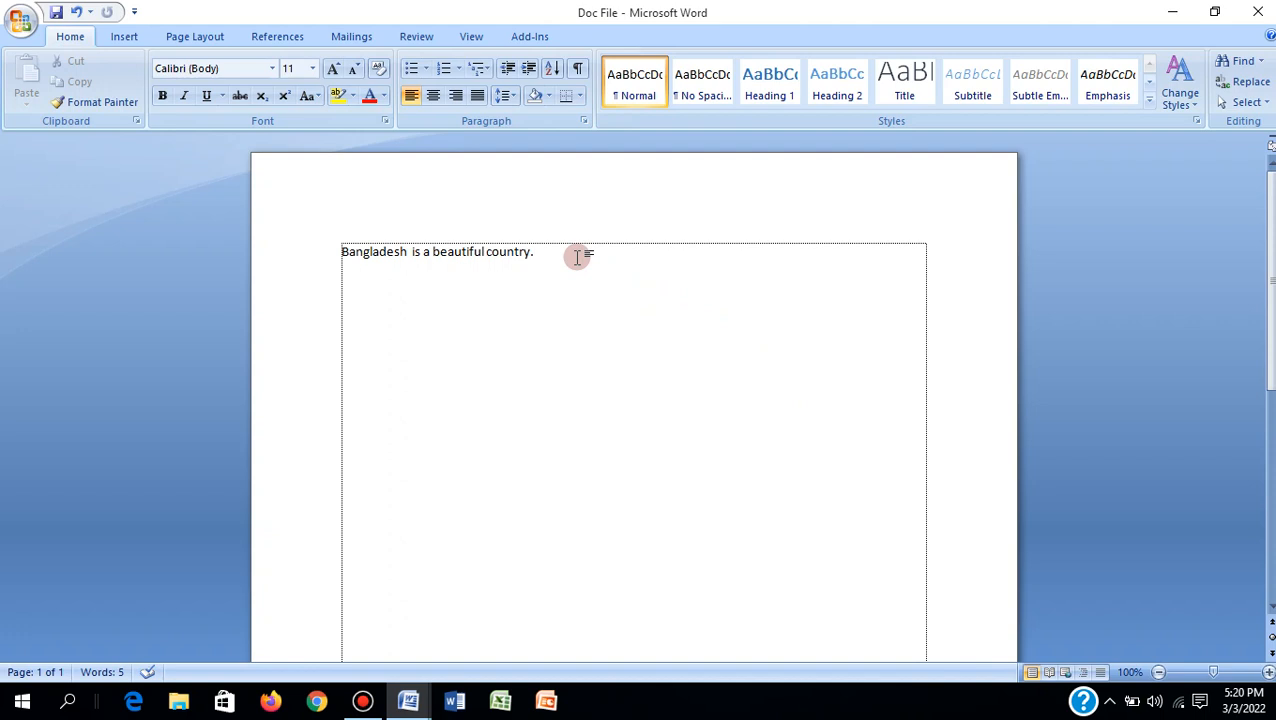
Step: Add the sentence "Bangladesh is a small country." after the first one and place the cursor between the two sentences
{"action": "type", "text": "Bang"}
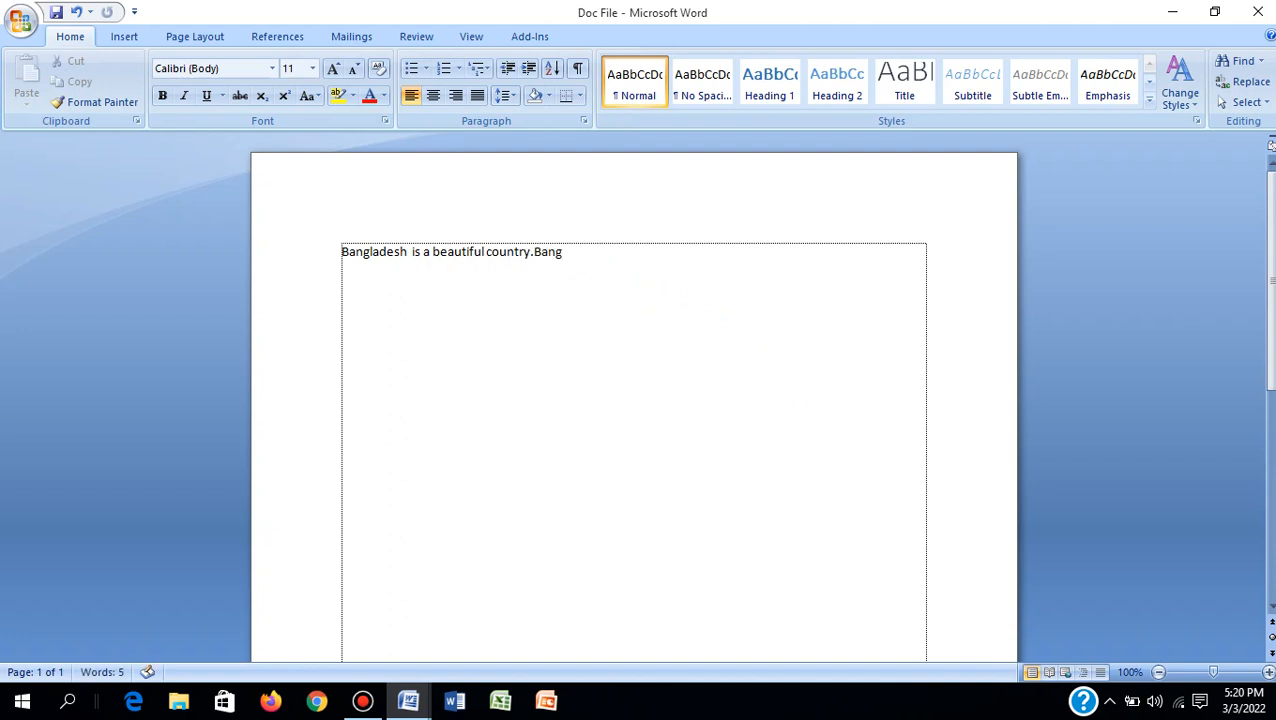
{"action": "type", "text": "ladesh"}
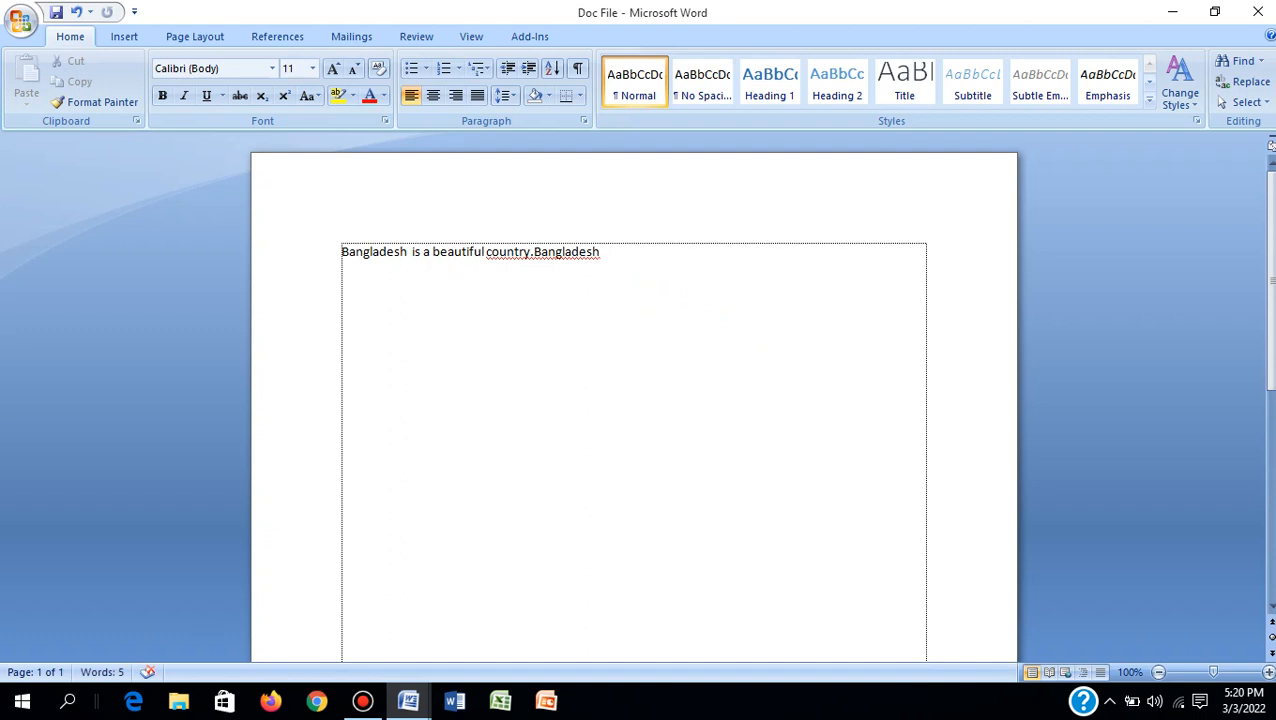
{"action": "type", "text": " is a small country."}
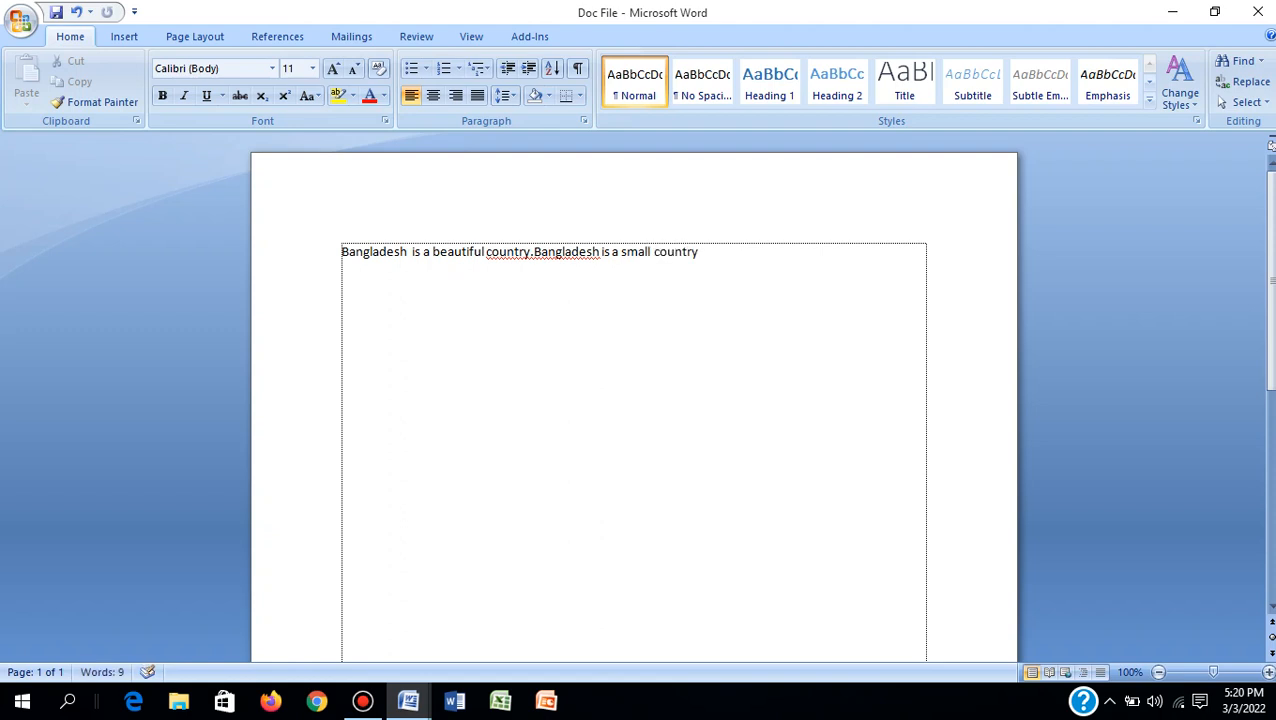
{"action": "left_click", "coordinate": [530, 251]}
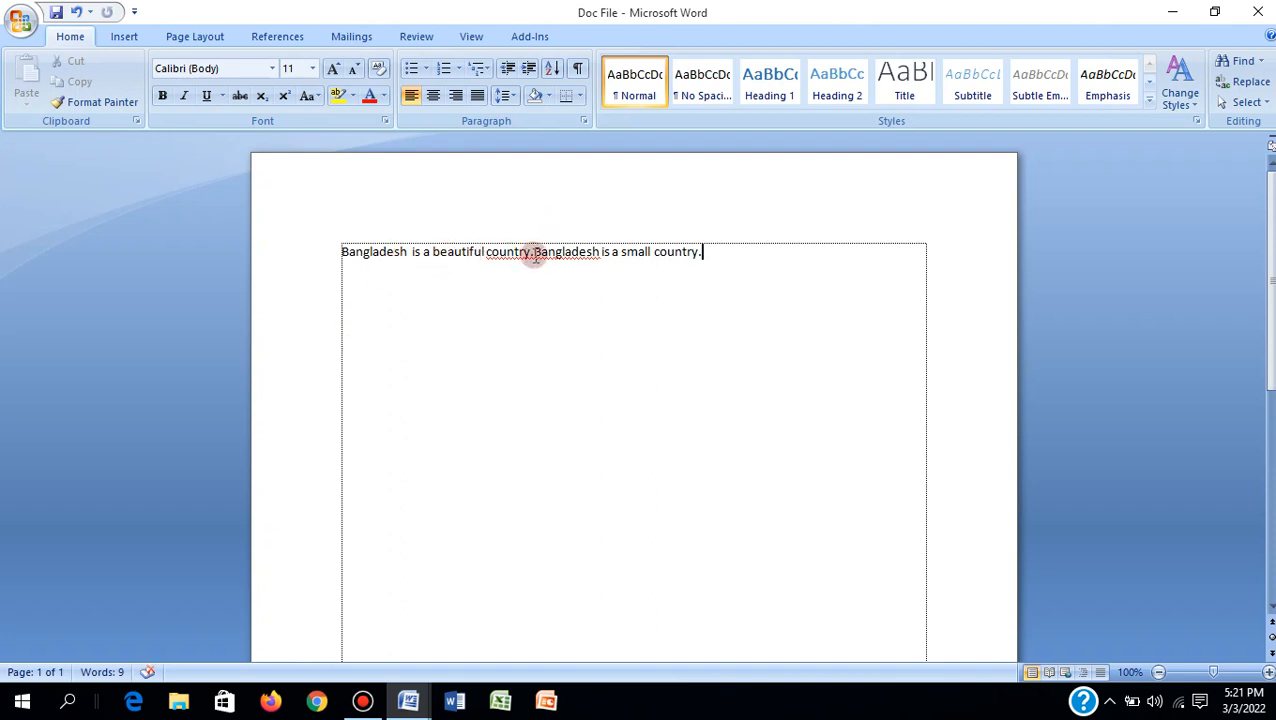